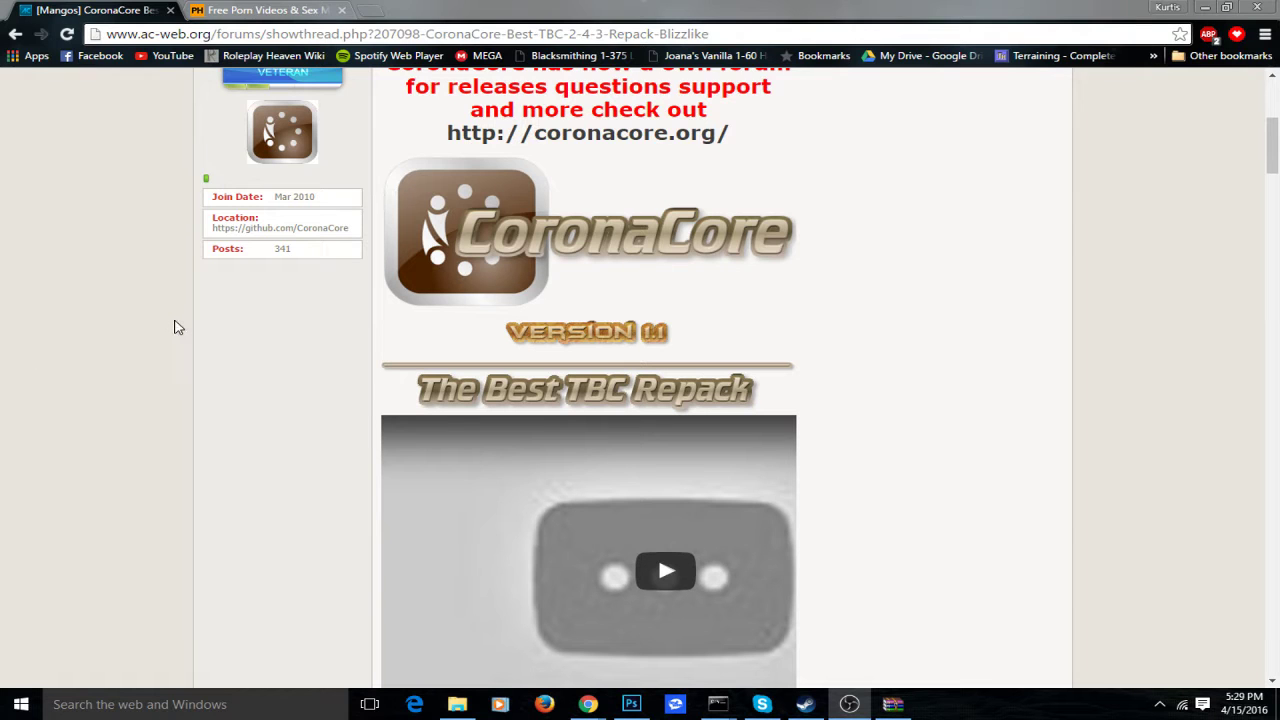
# Scroll the CoronaCore thread down to the Download X64 section, then minimize Chrome
pyautogui.scroll(3, 332, 447)
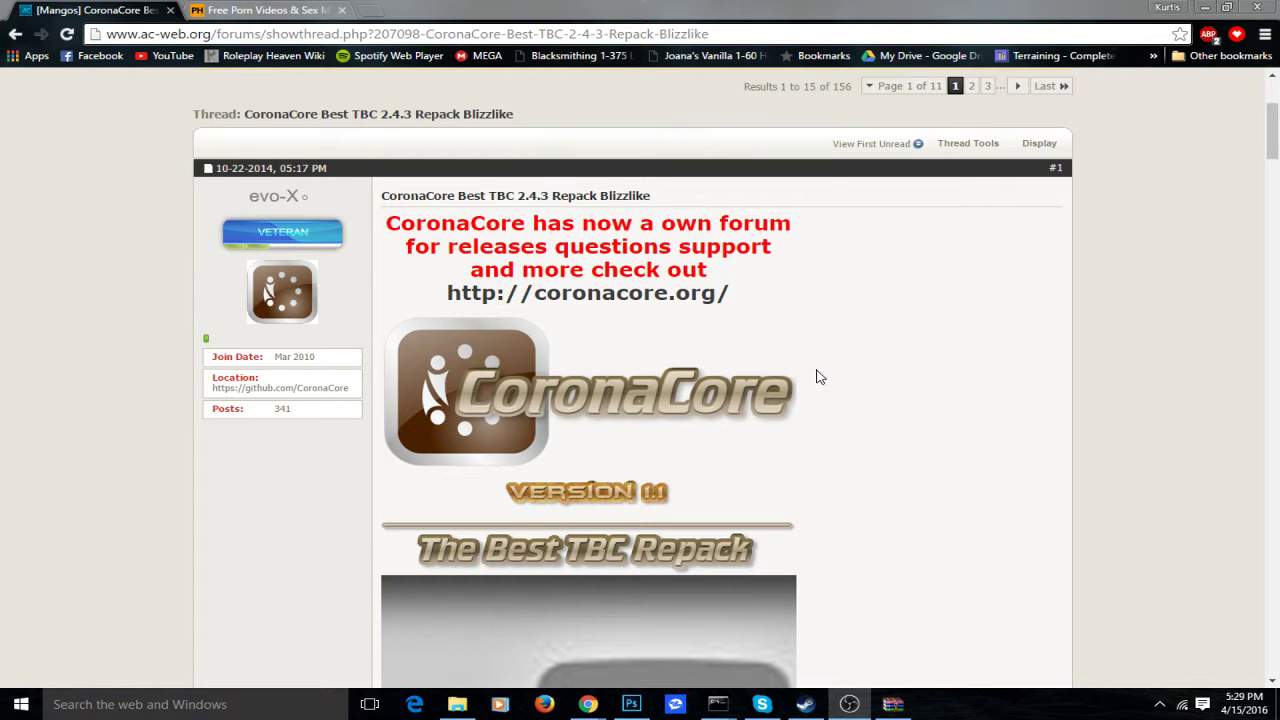
pyautogui.scroll(-3, 817, 374)
pyautogui.scroll(-10, 924, 386)
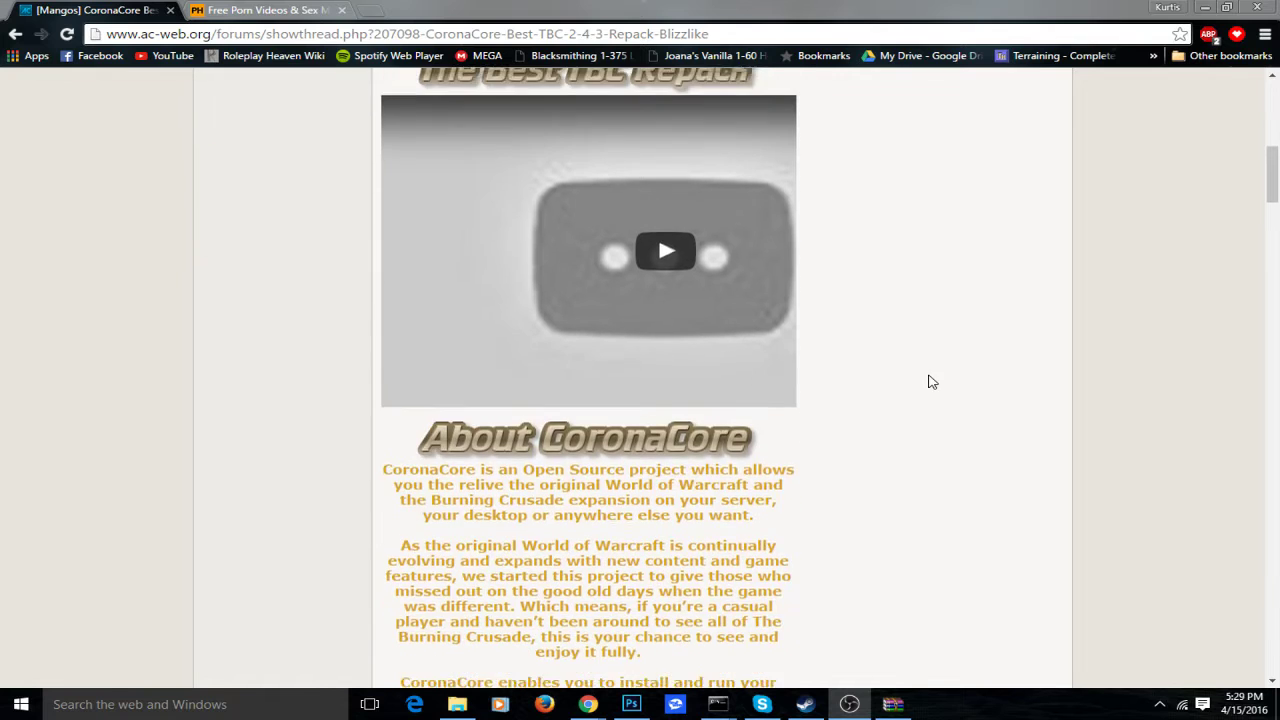
pyautogui.scroll(-3, 841, 318)
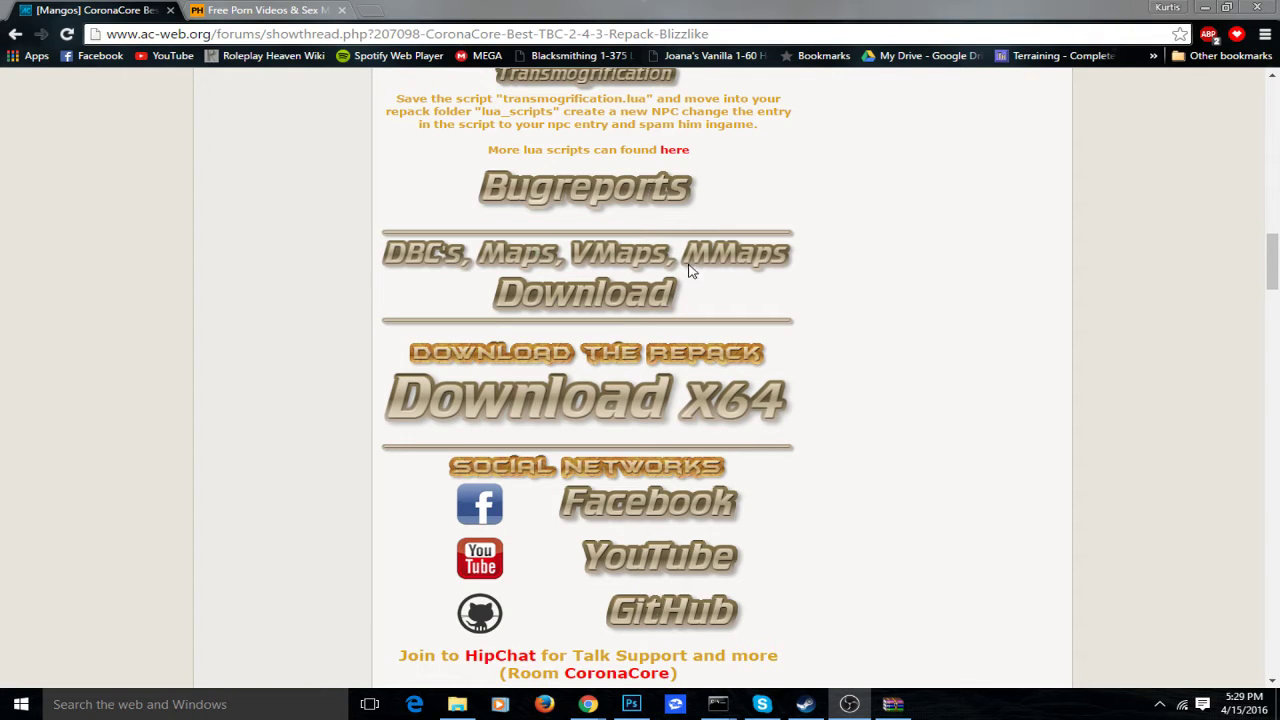
pyautogui.click(1205, 7)
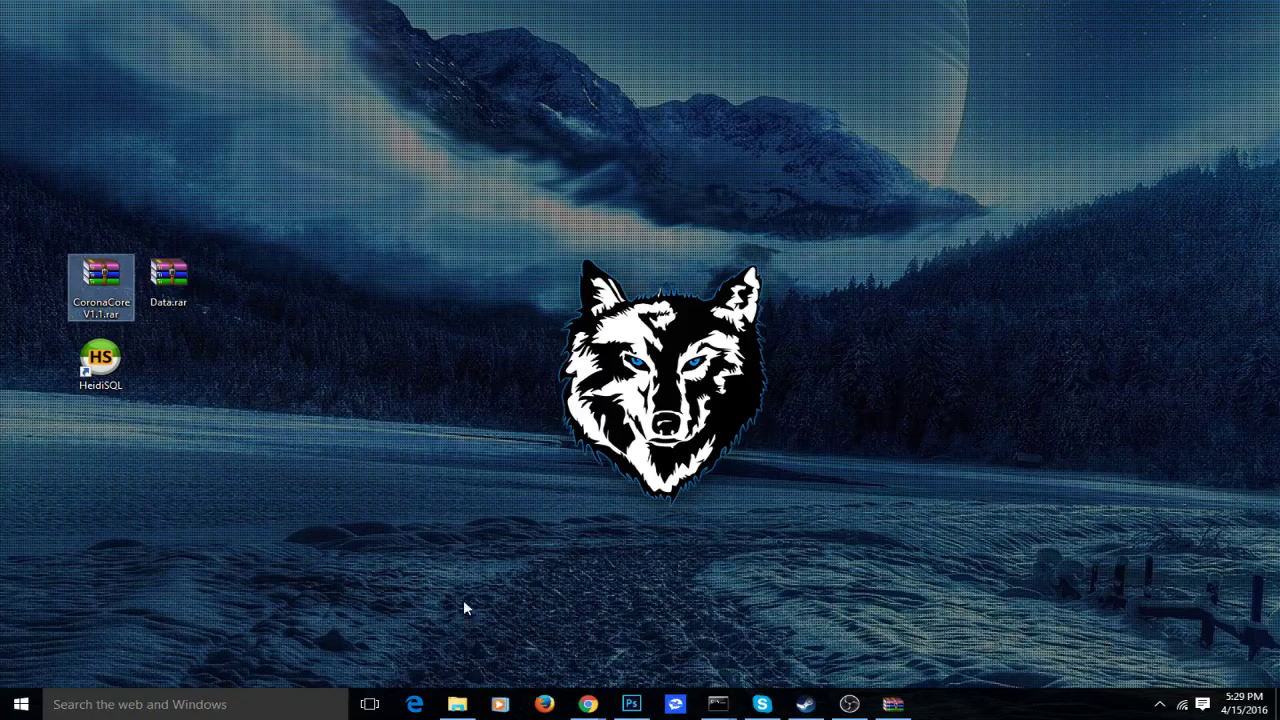
# In File Explorer, go to CoronaCore V1.1 TBC and look inside its Data folder
pyautogui.click(466, 695)
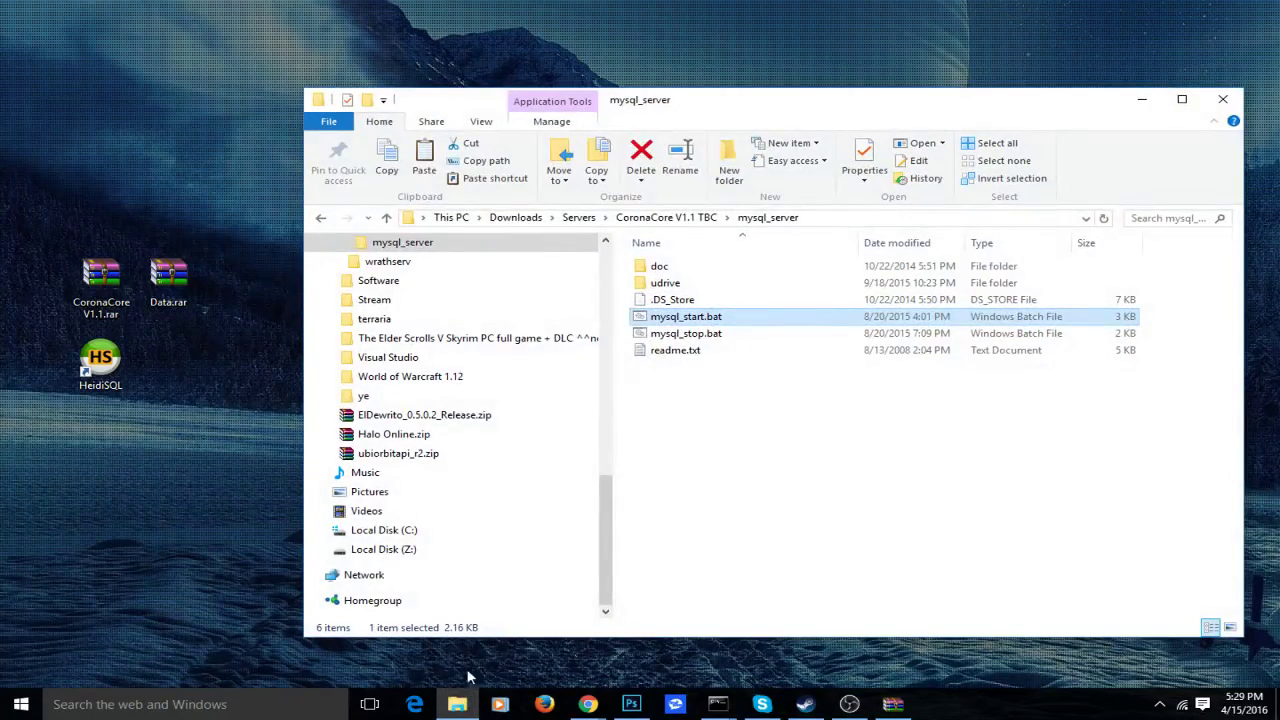
pyautogui.click(666, 218)
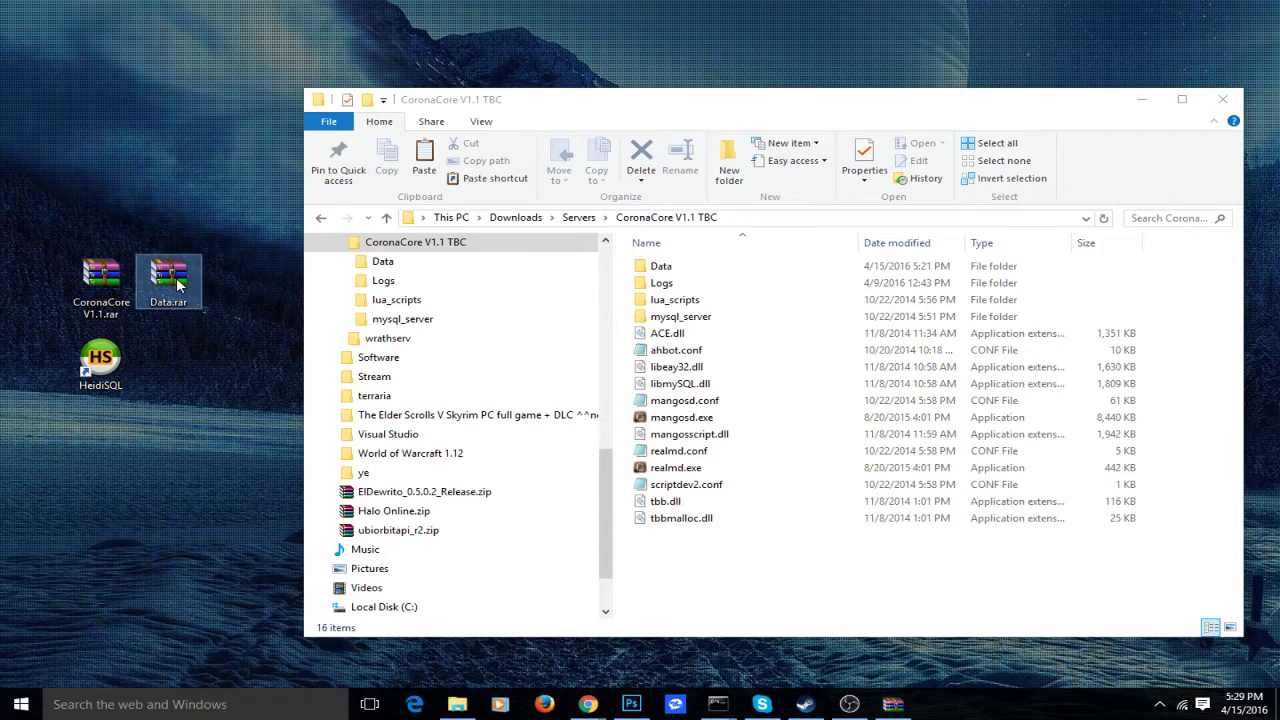
pyautogui.click(681, 272)
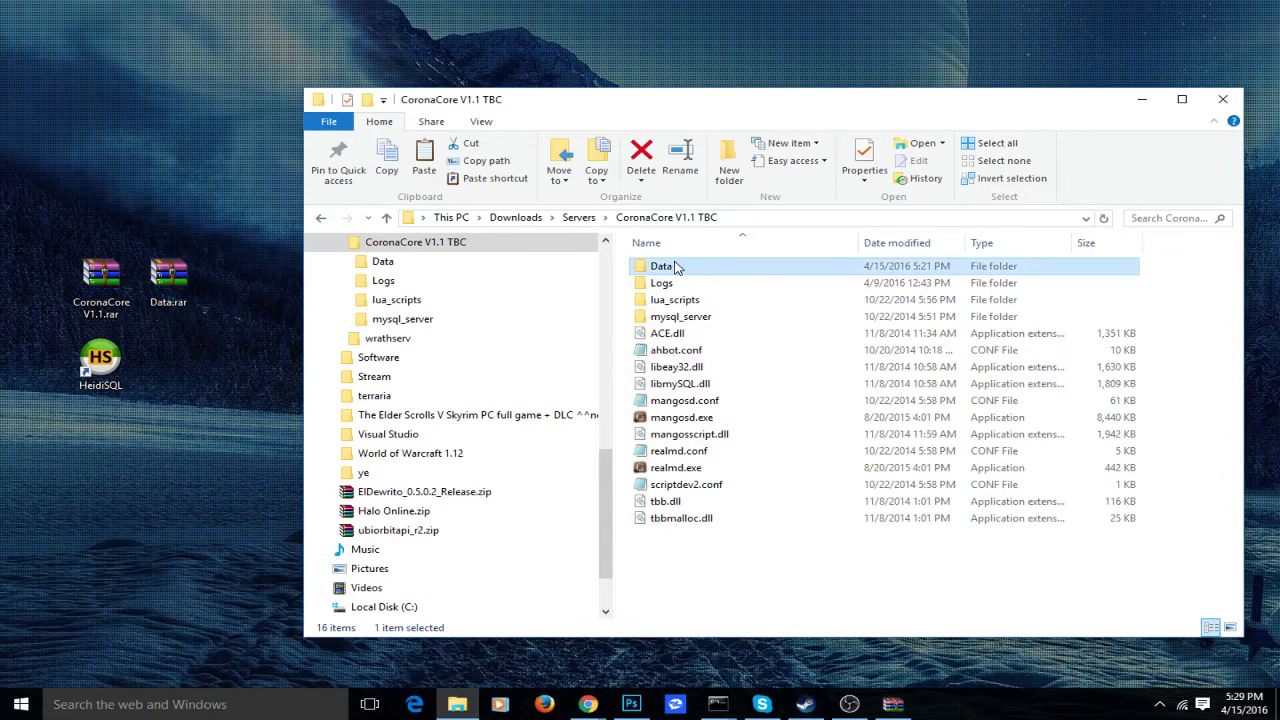
pyautogui.doubleClick(680, 266)
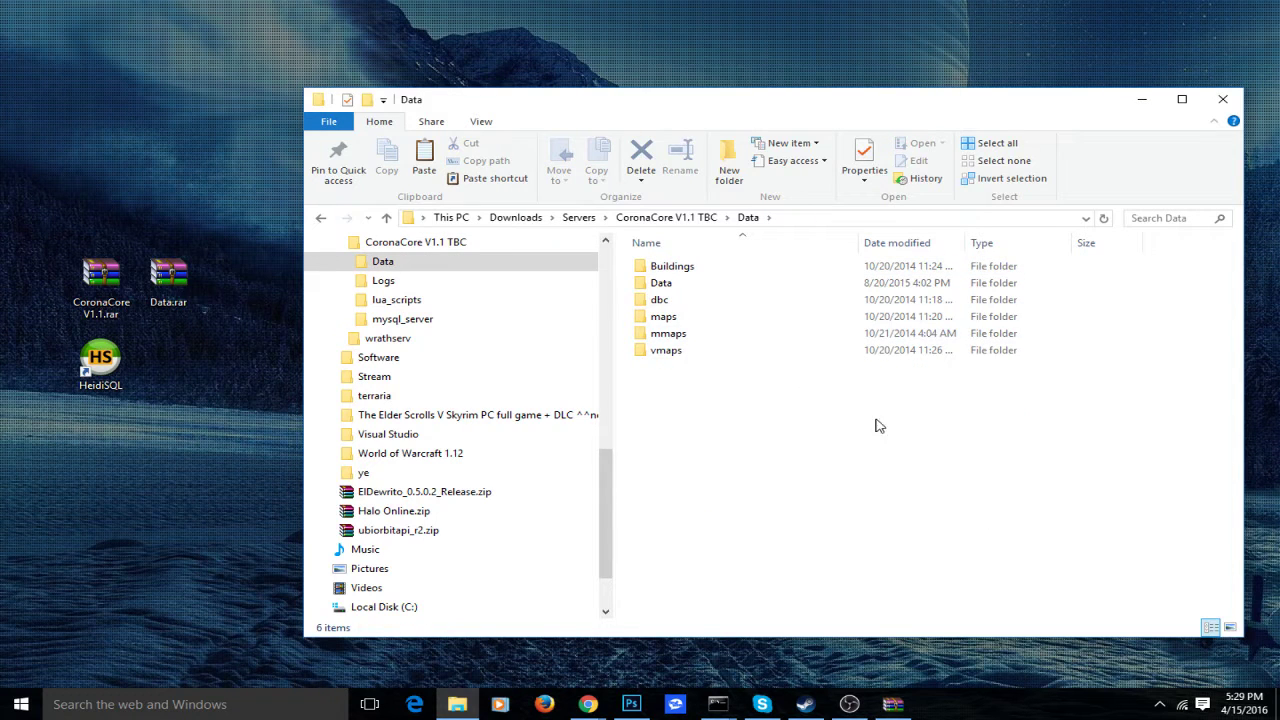
pyautogui.click(665, 217)
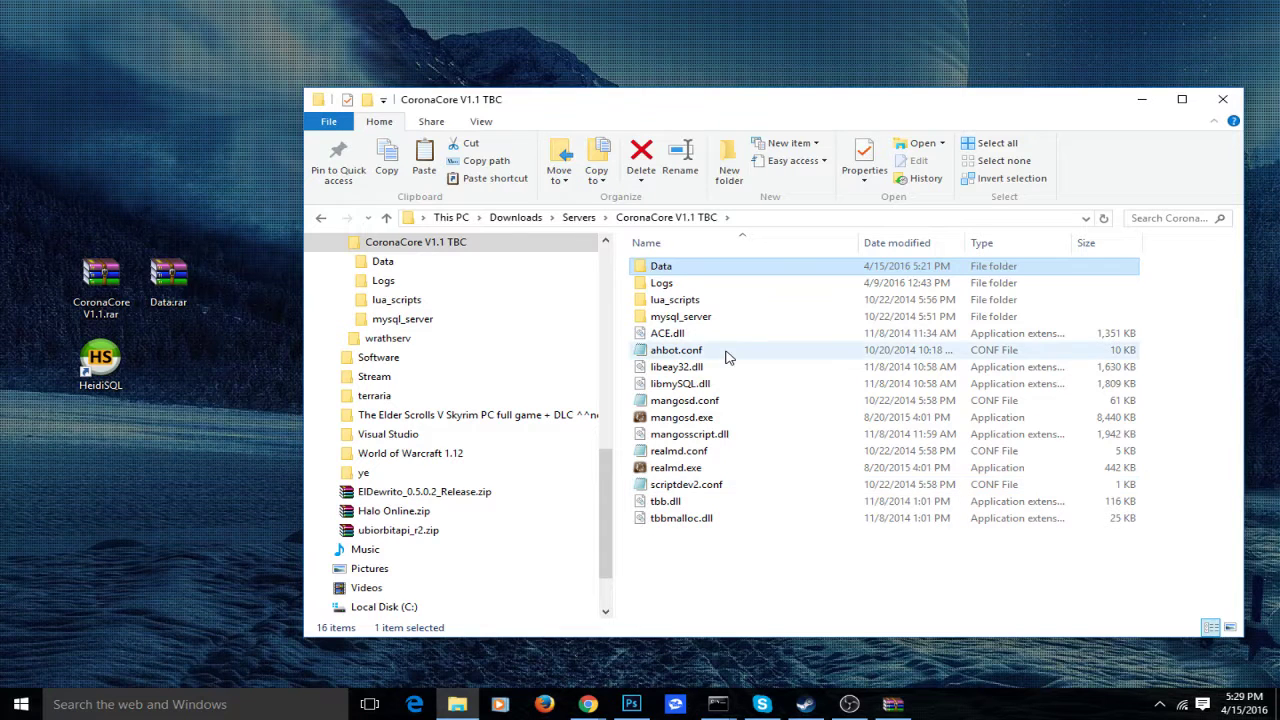
# Inspect the mysql_server folder, return to CoronaCore V1.1 TBC, and launch HeidiSQL
pyautogui.doubleClick(690, 322)
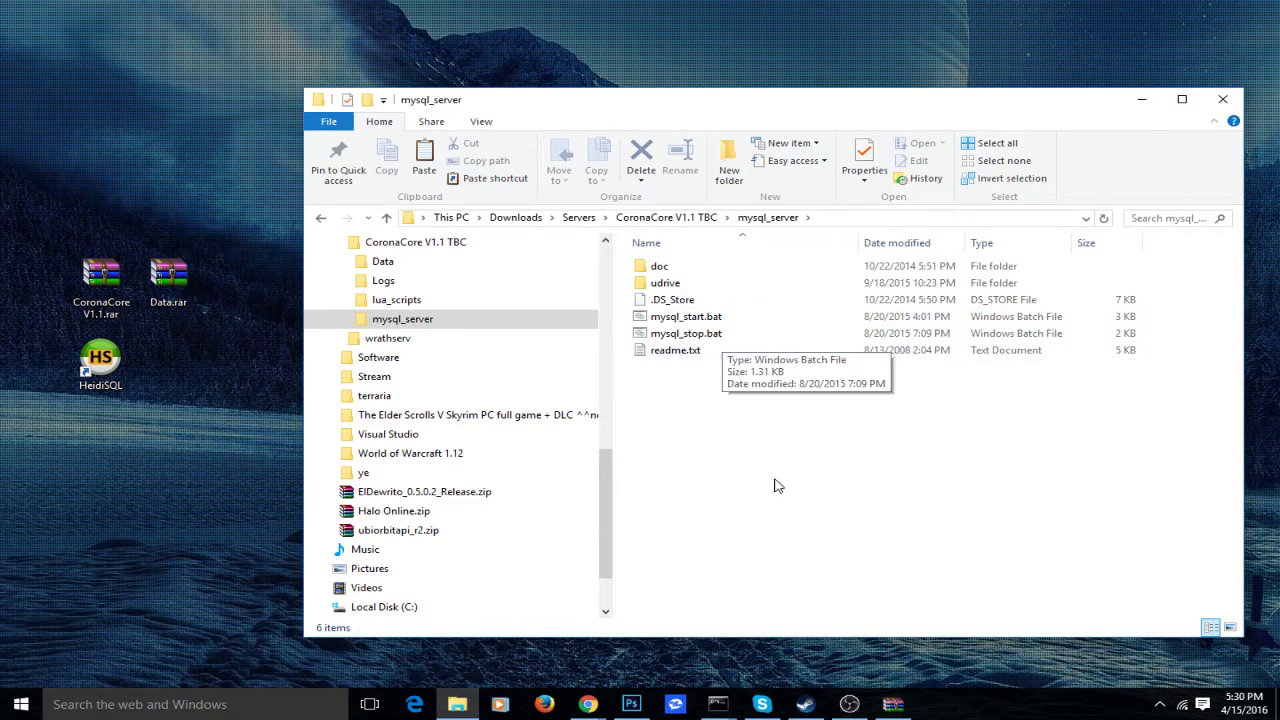
pyautogui.click(167, 372)
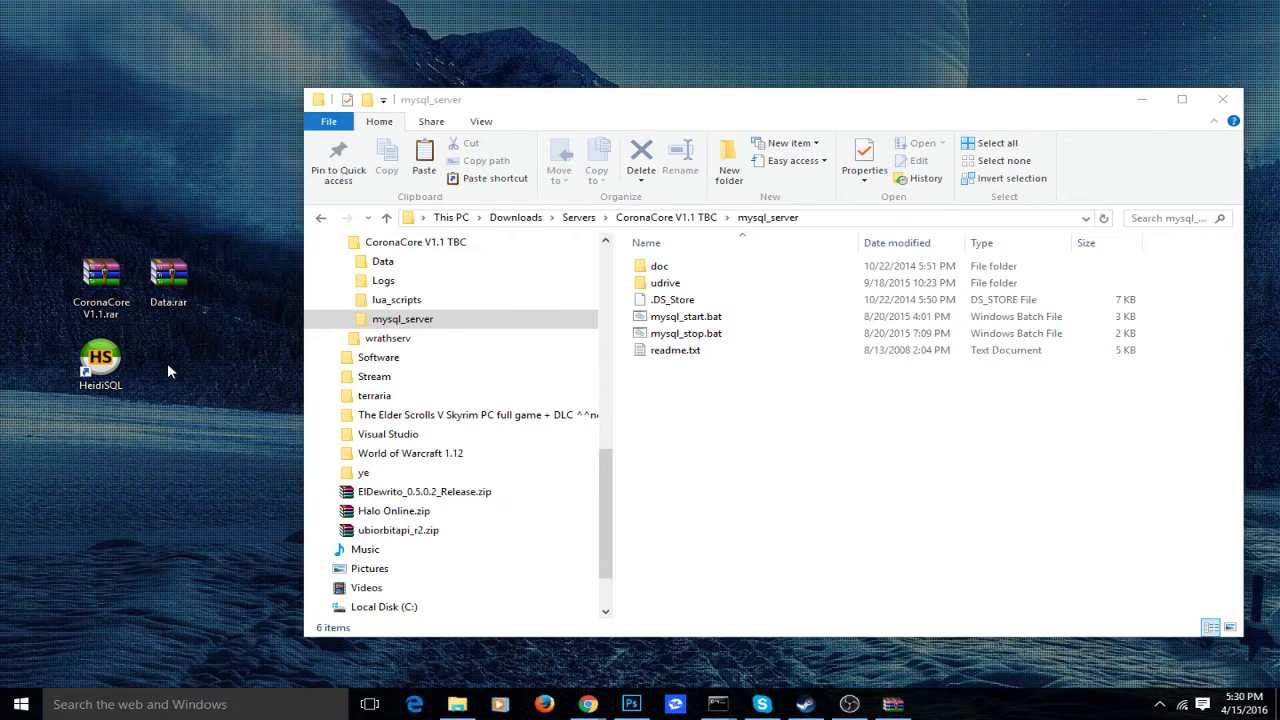
pyautogui.click(652, 218)
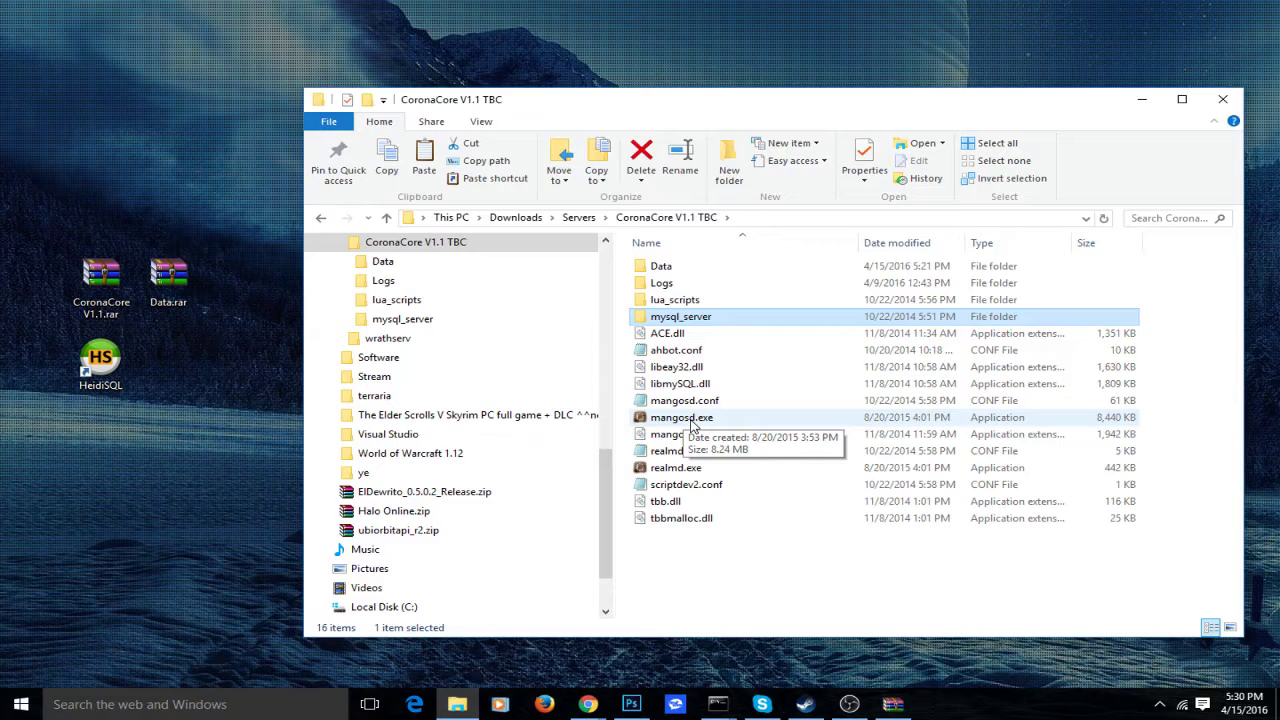
pyautogui.click(143, 331)
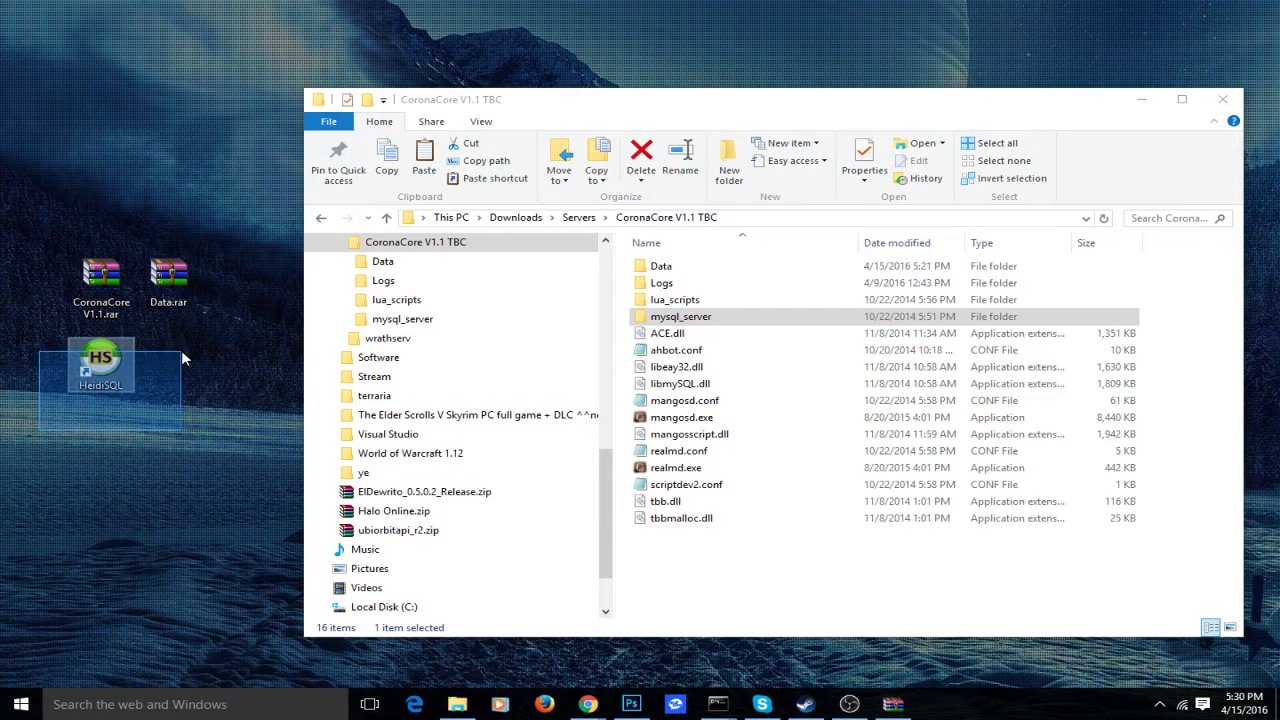
pyautogui.doubleClick(100, 362)
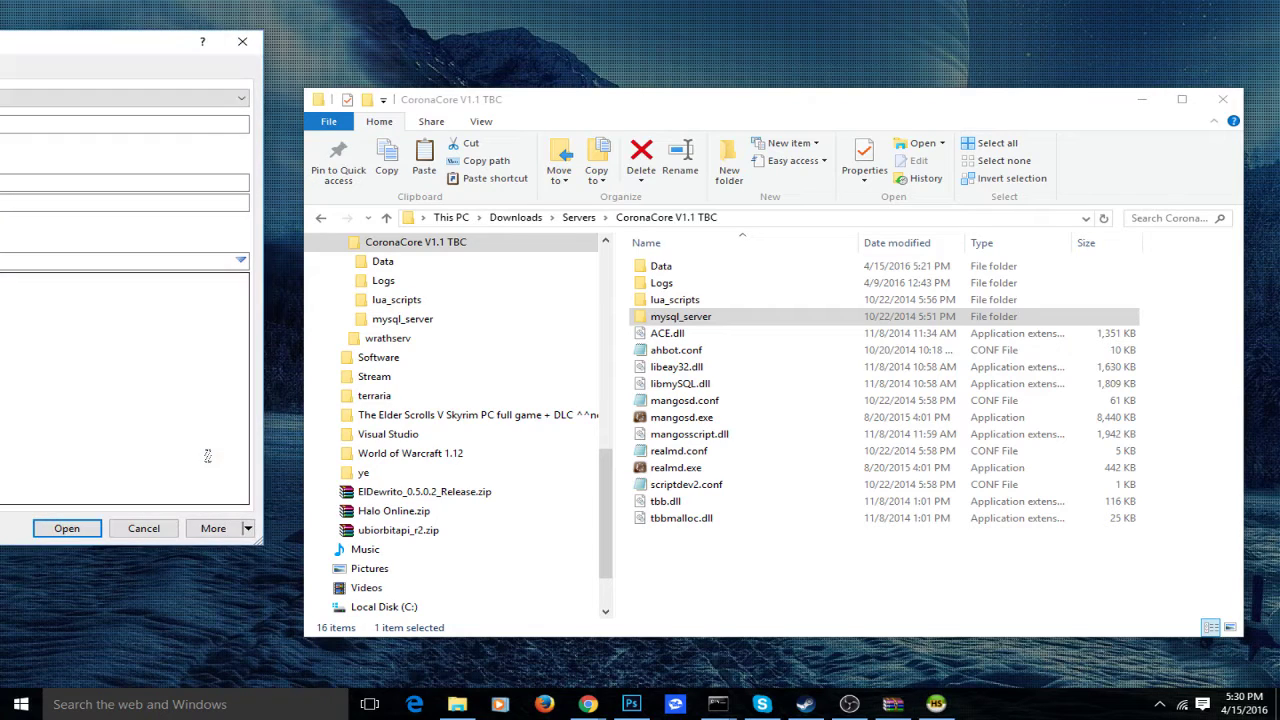
# Open the TBC session to 127.0.0.1 and position the HeidiSQL main window
pyautogui.moveTo(70, 45); pyautogui.dragTo(1060, 103)
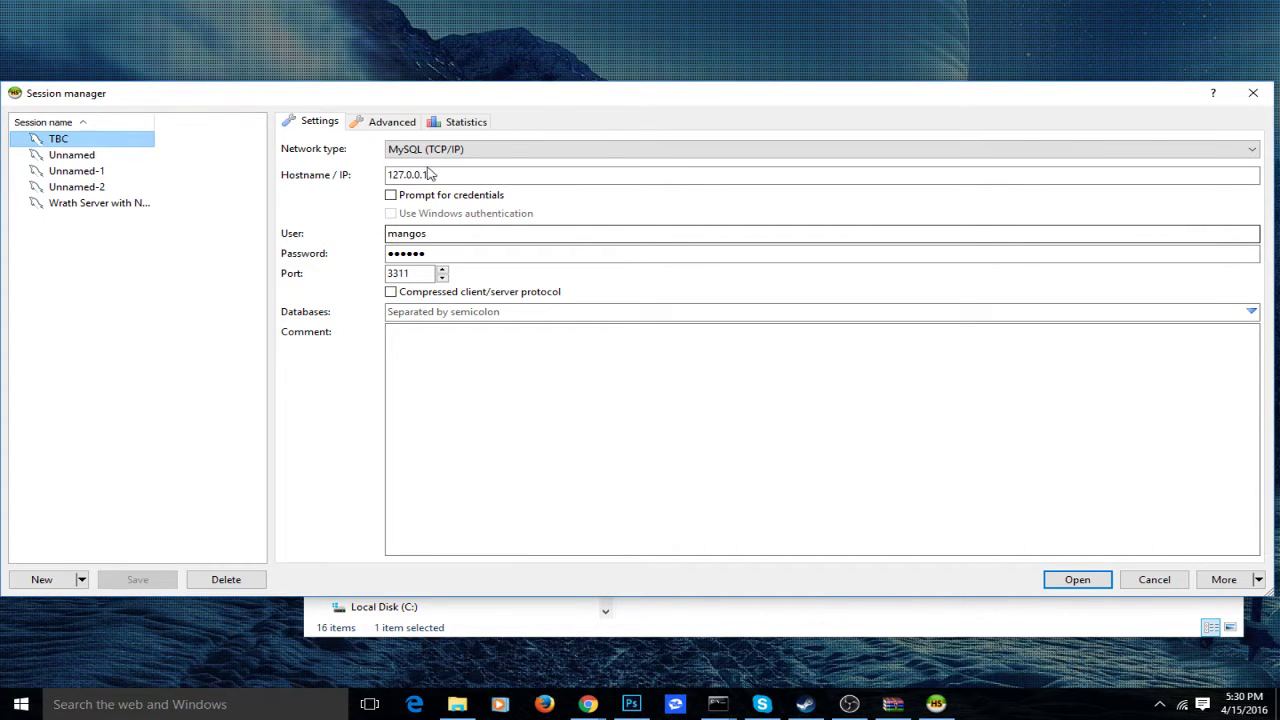
pyautogui.click(1075, 579)
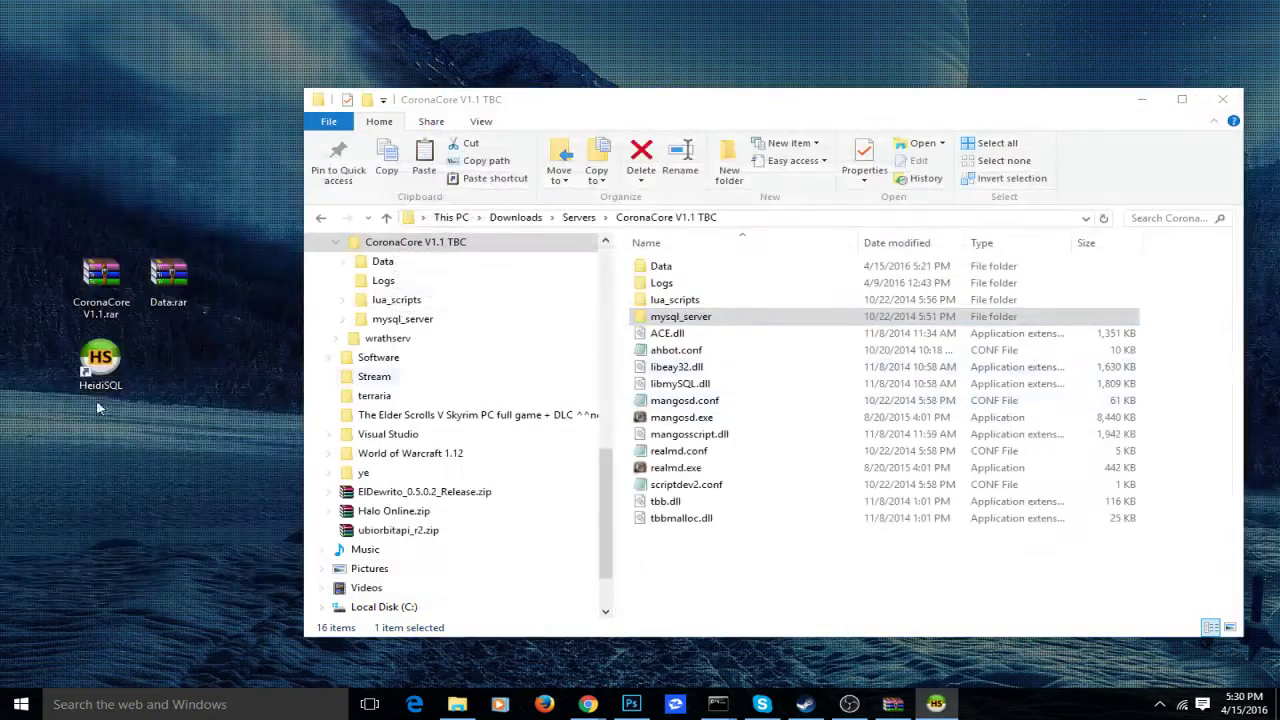
pyautogui.moveTo(150, 60); pyautogui.dragTo(700, 150)
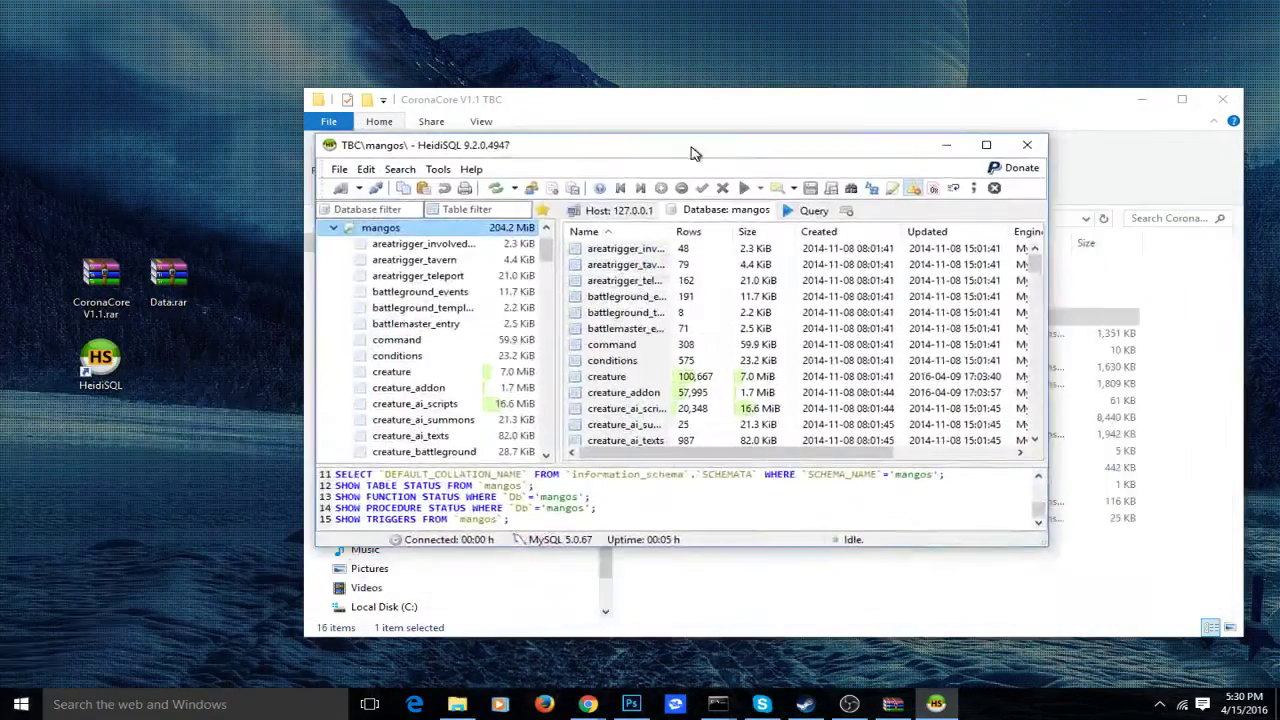
# Maximize HeidiSQL, expand the realmd database and view the realmlist table's data
pyautogui.click(985, 147)
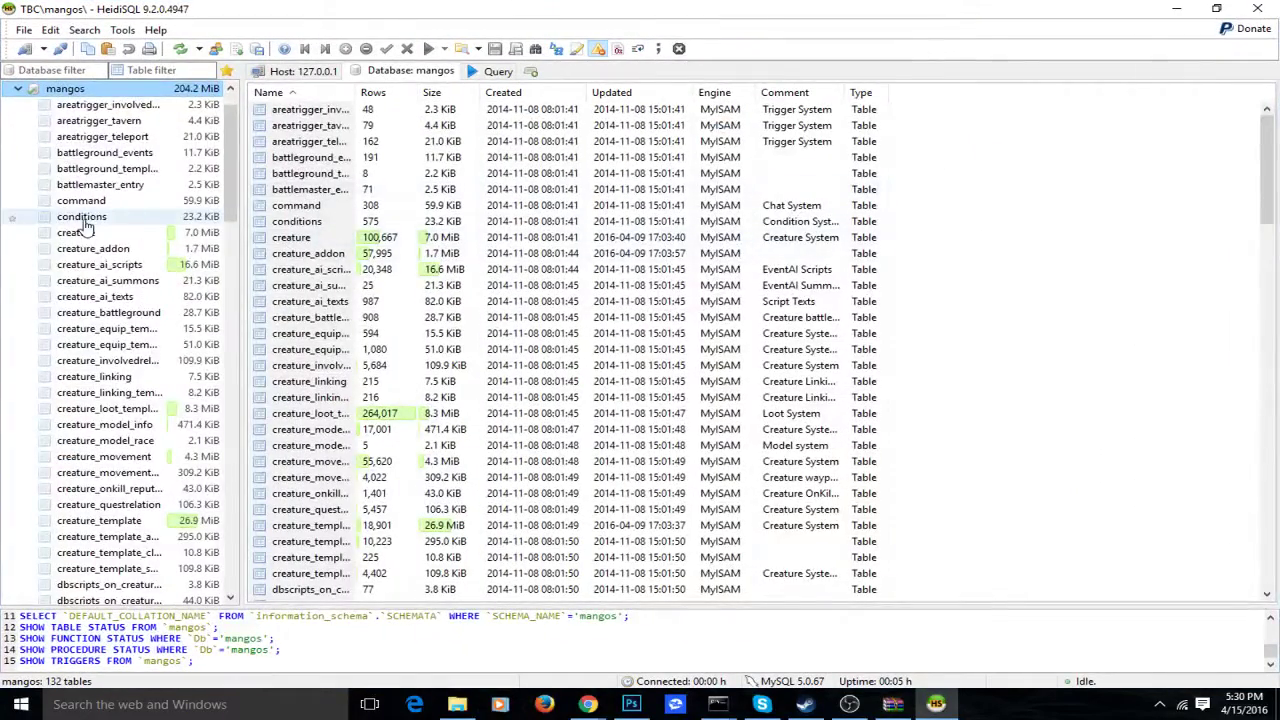
pyautogui.scroll(1, 50, 160)
pyautogui.click(17, 137)
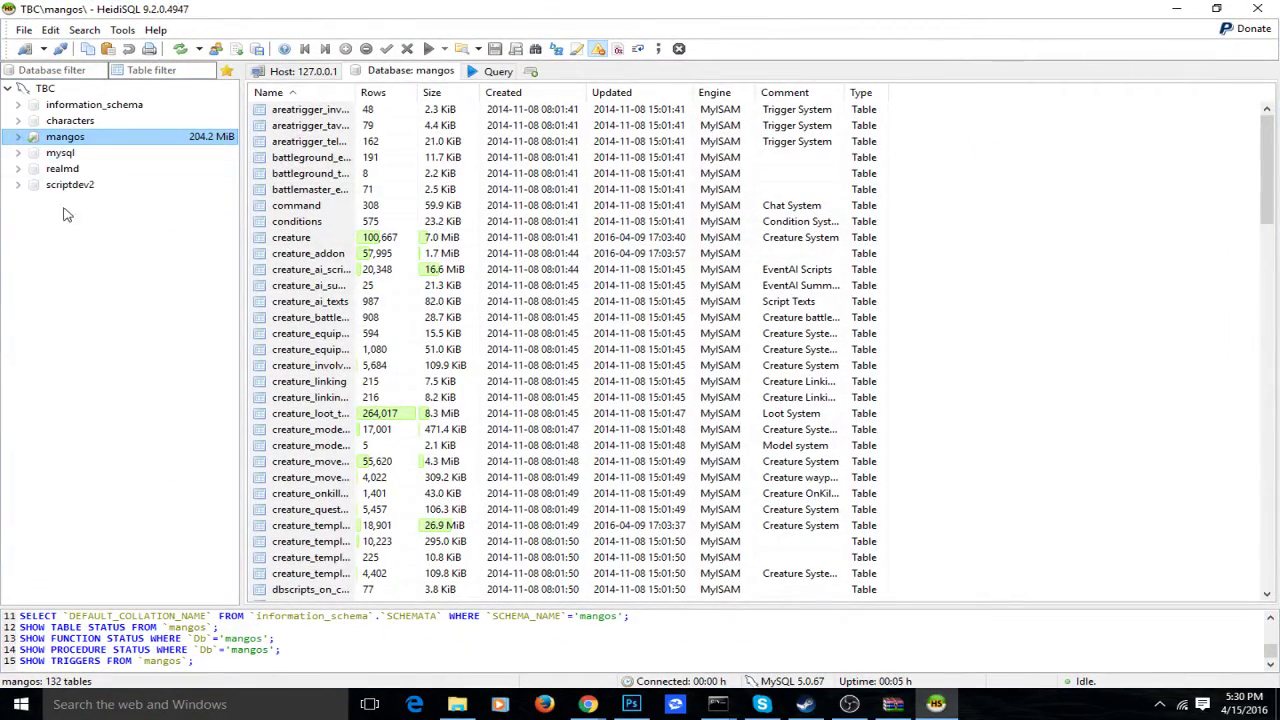
pyautogui.click(17, 169)
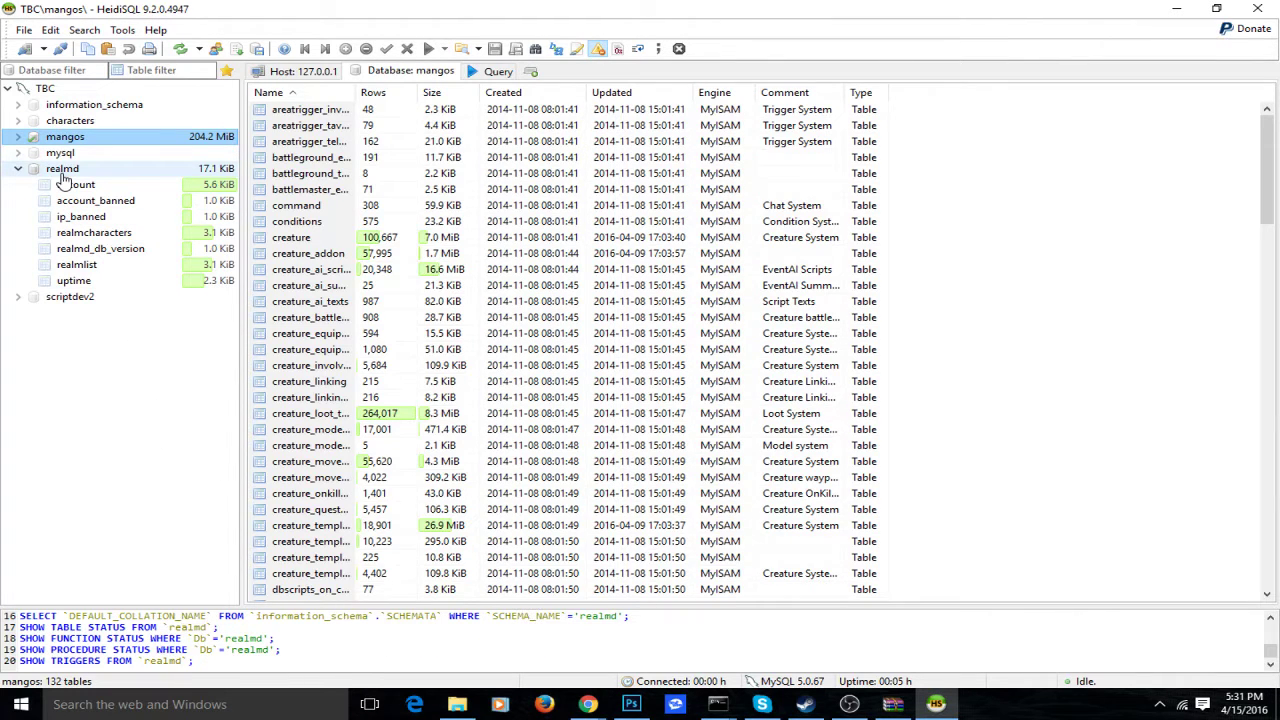
pyautogui.click(101, 268)
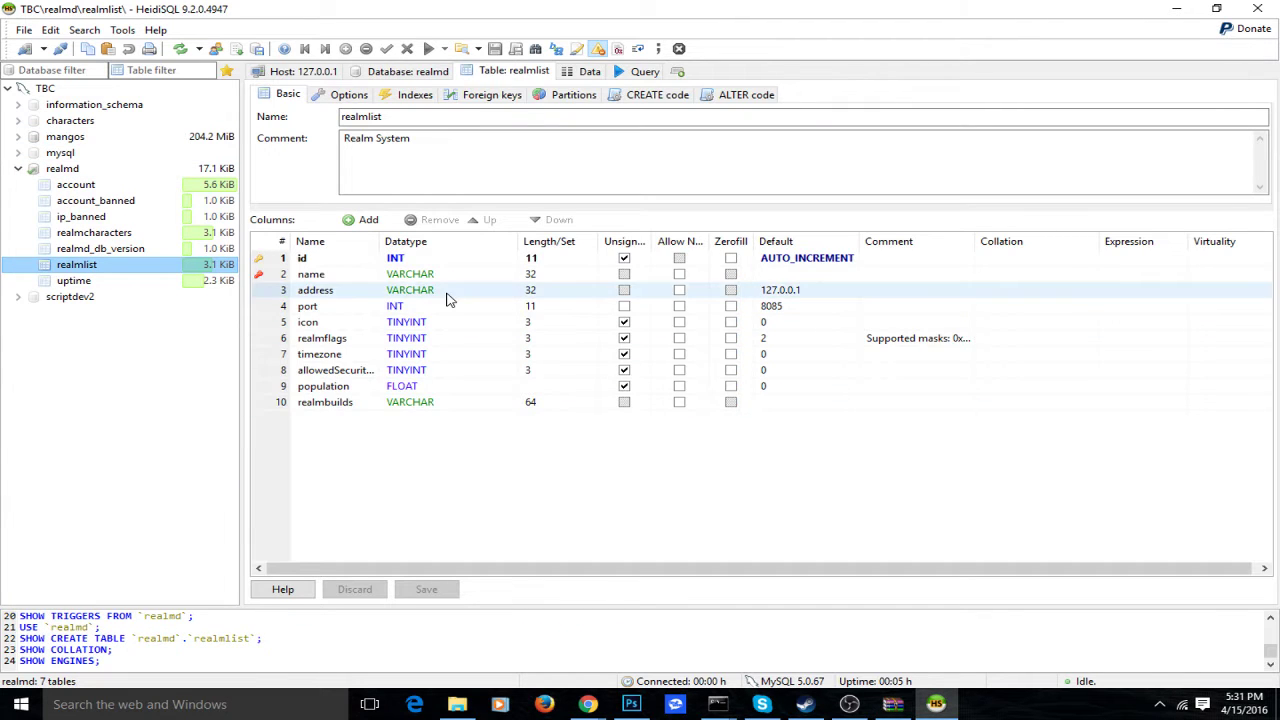
pyautogui.click(587, 72)
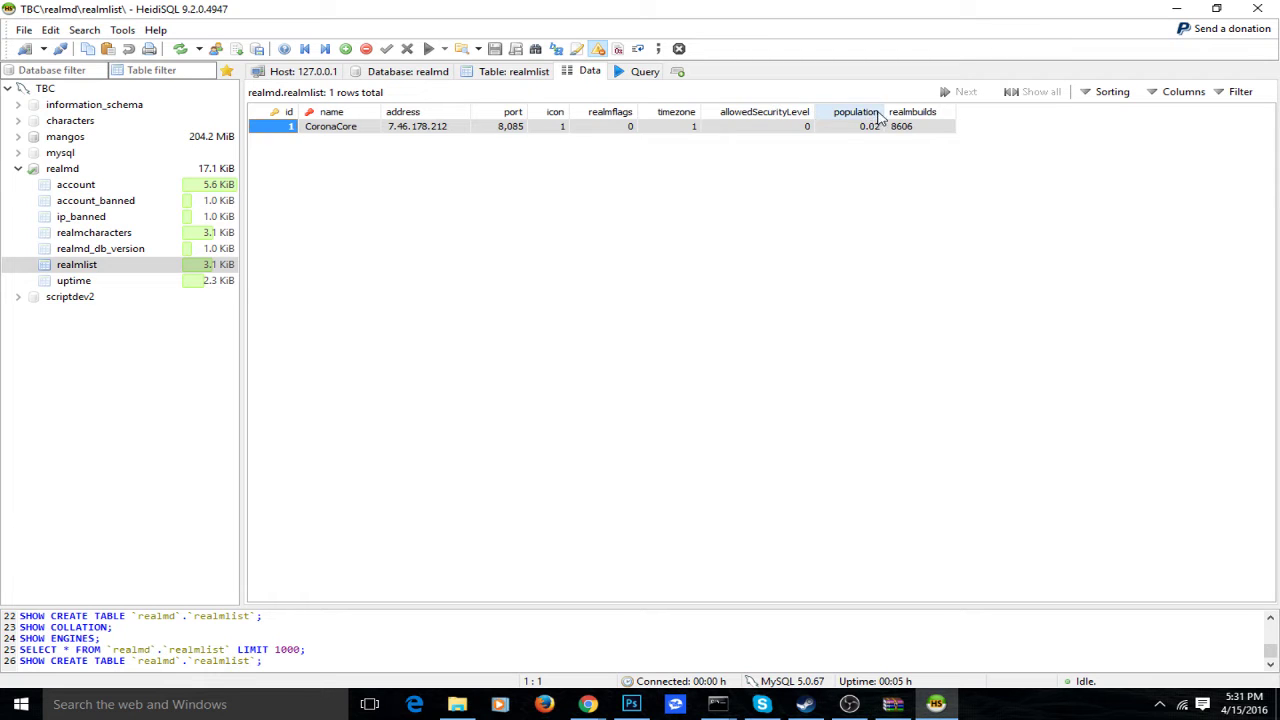
# Change the CoronaCore realm address to 127.0.0.1, save it, and check port 8,085
pyautogui.click(452, 130)
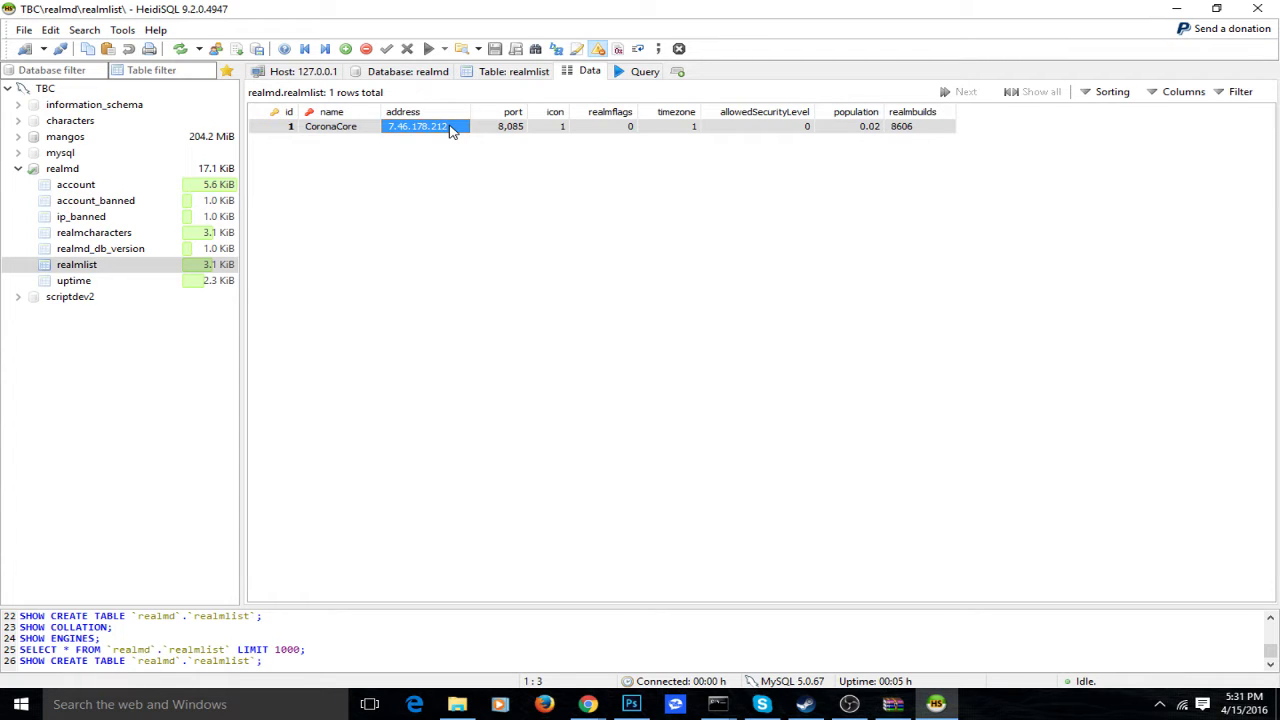
pyautogui.click(452, 130)
pyautogui.write('=')
pyautogui.write('127.0.0.1')
pyautogui.press('Return')
pyautogui.click(486, 240)
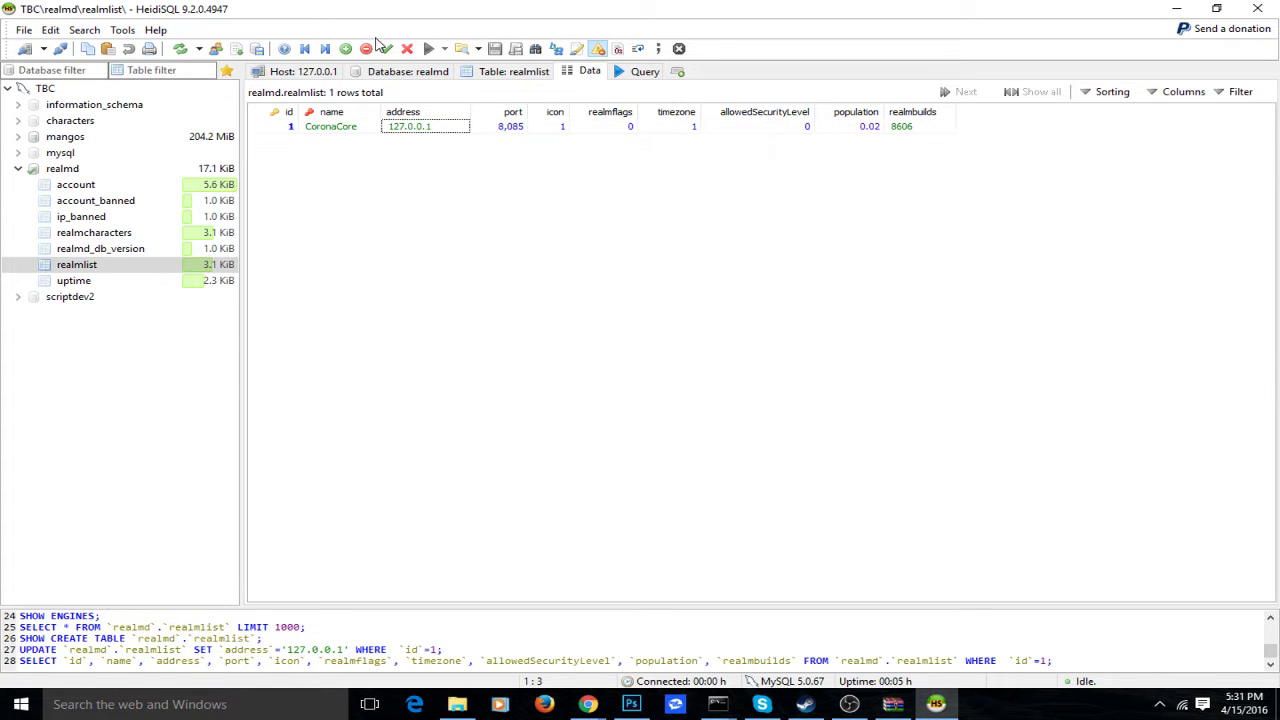
pyautogui.click(343, 129)
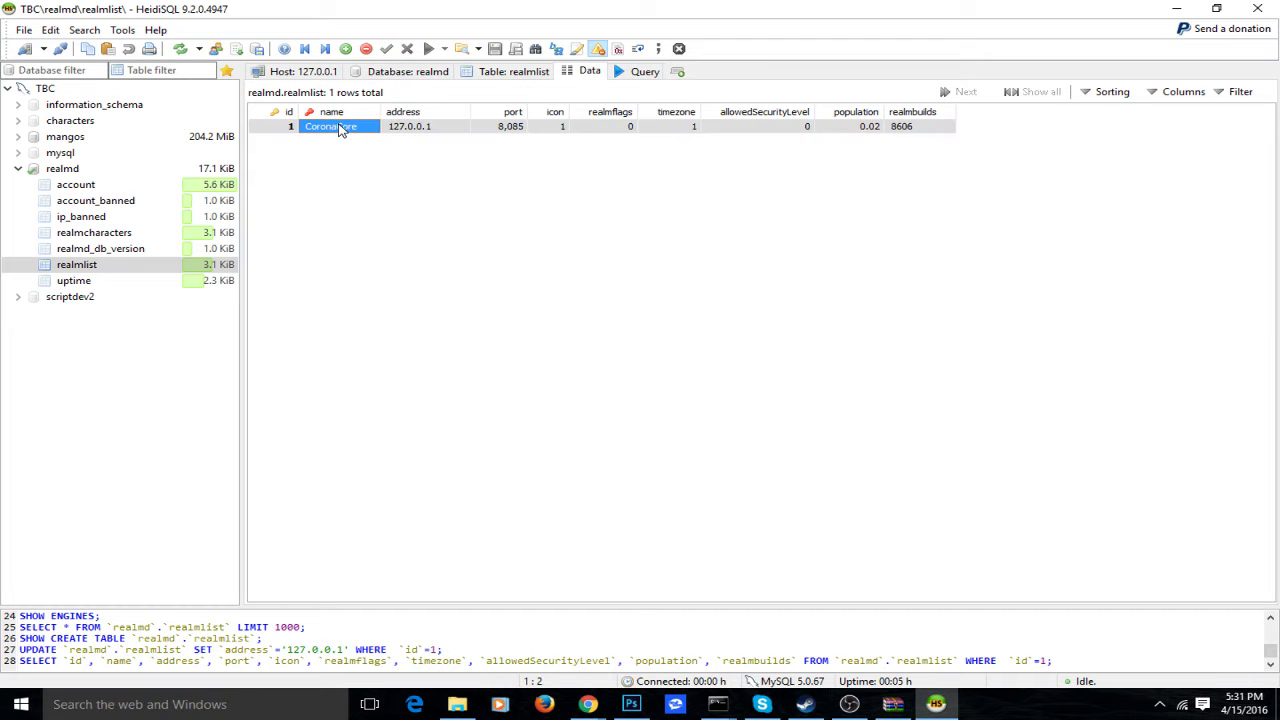
pyautogui.click(420, 192)
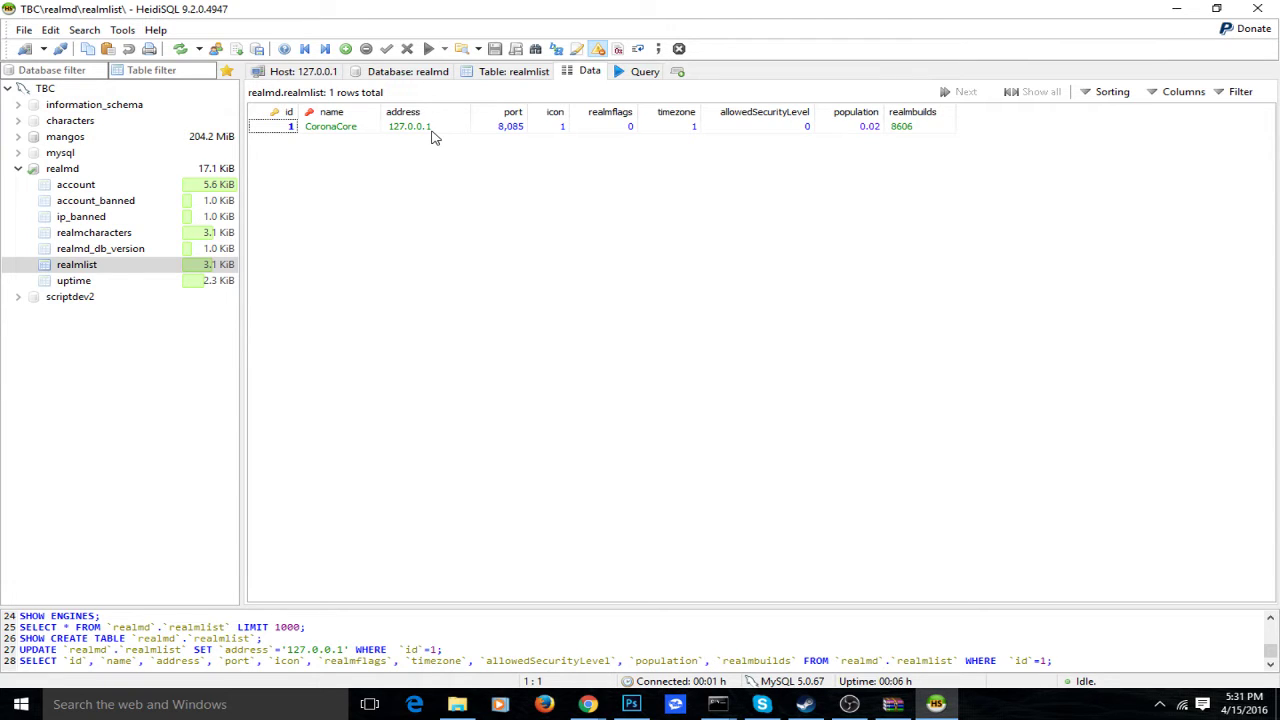
pyautogui.click(508, 131)
# Launch realmd.exe and then mangosd.exe from the CoronaCore V1.1 TBC folder
pyautogui.click(1178, 8)
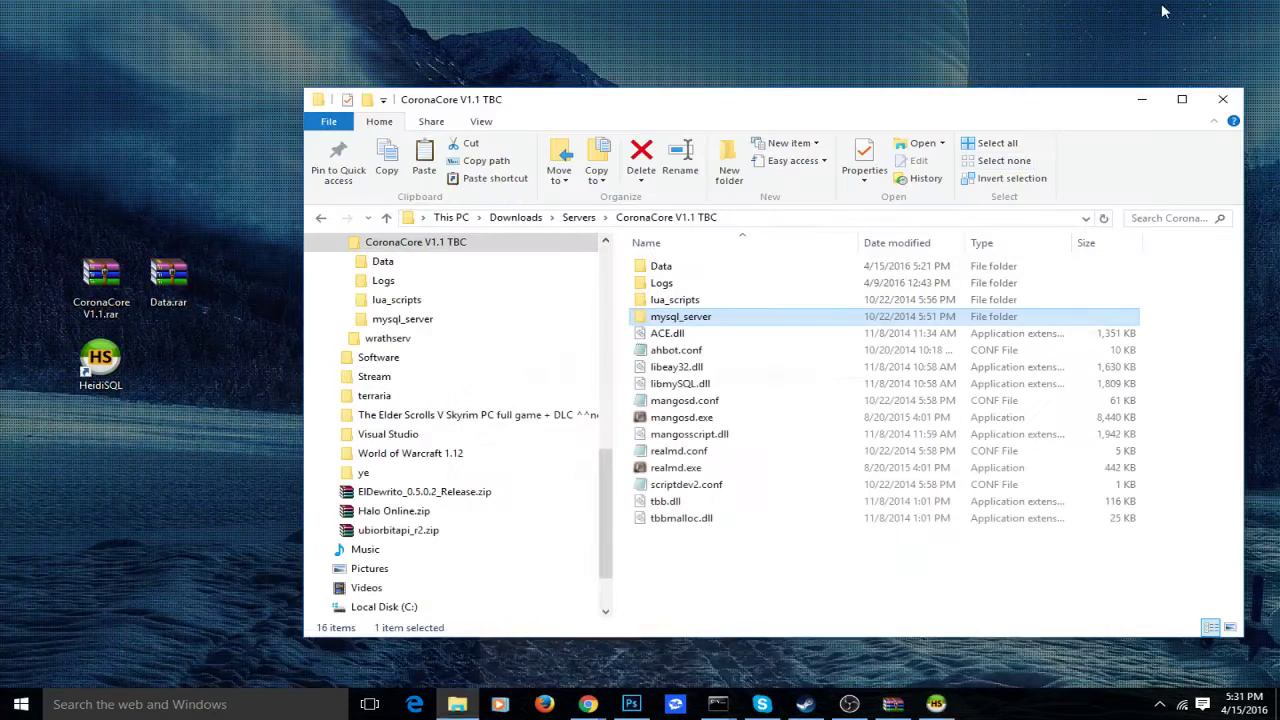
pyautogui.doubleClick(745, 467)
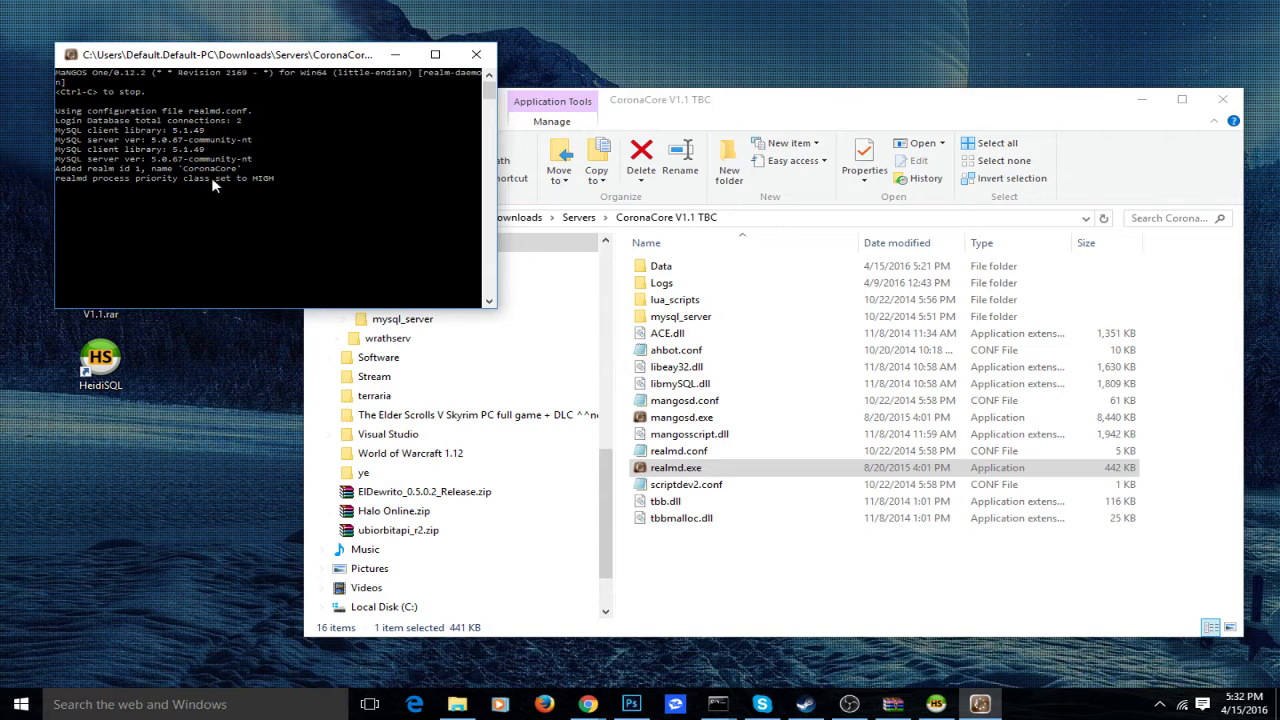
pyautogui.click(395, 54)
pyautogui.doubleClick(700, 419)
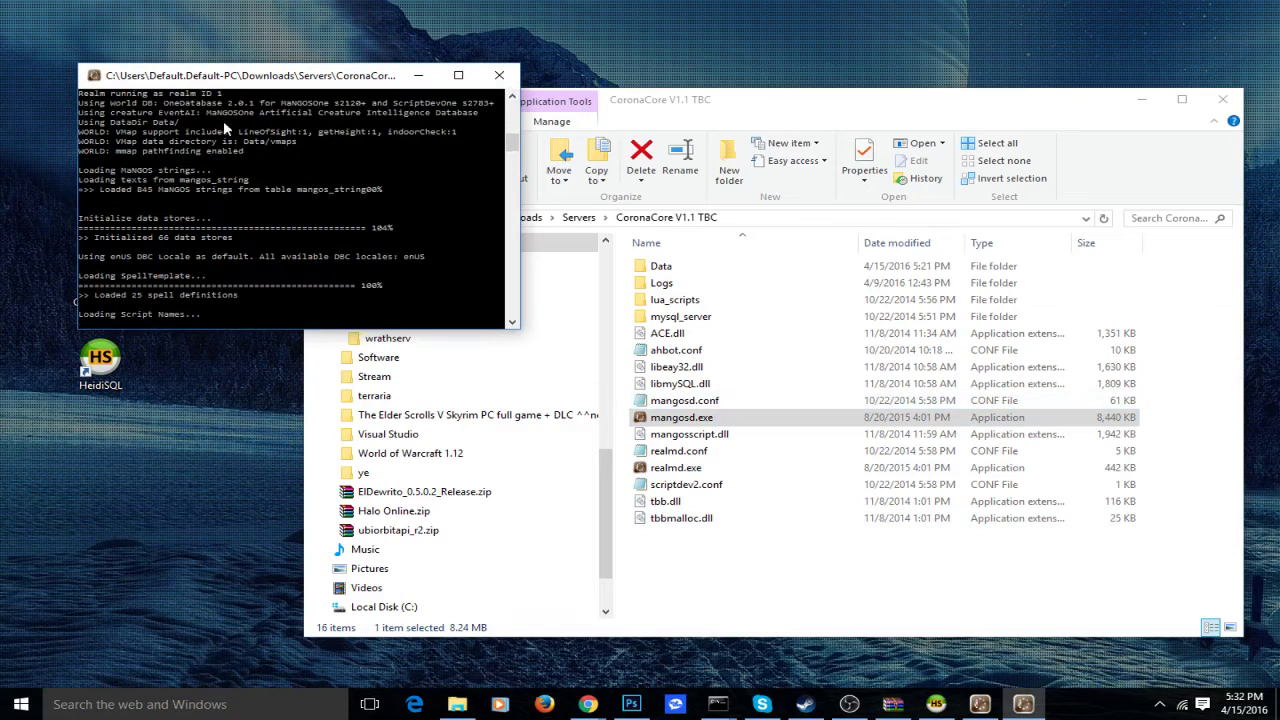
pyautogui.click(466, 712)
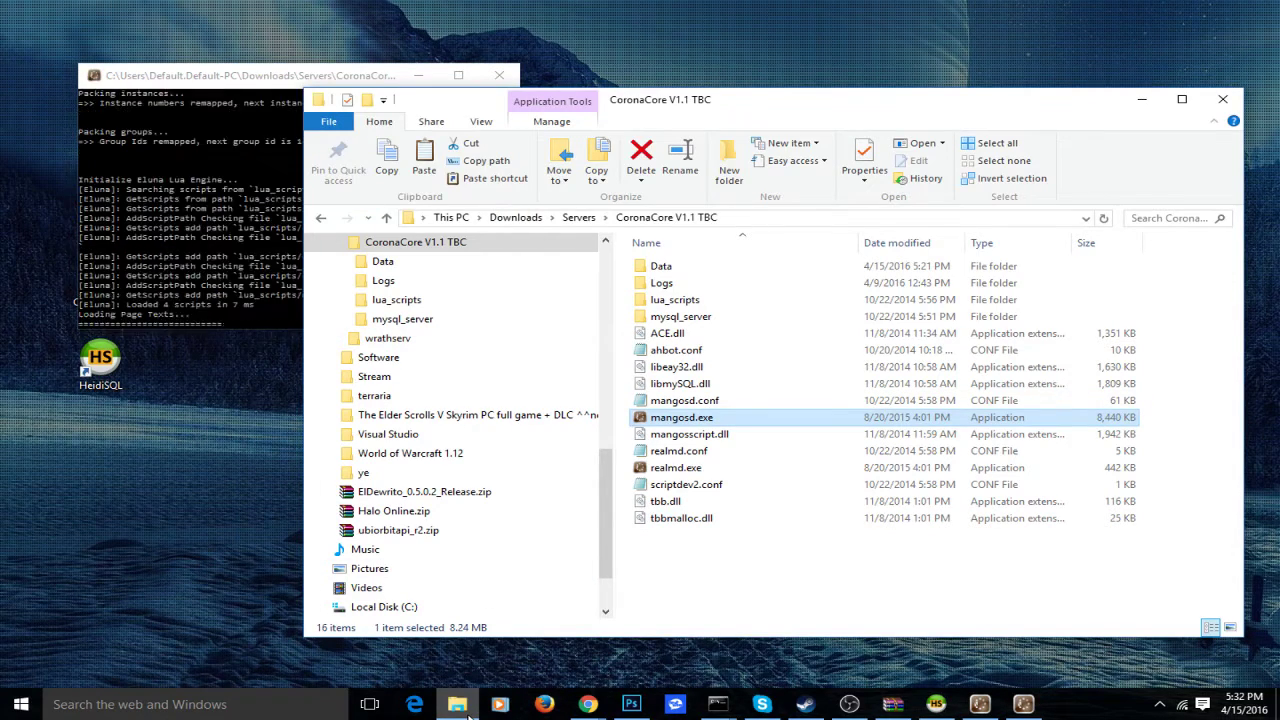
# Open realmlist.wtf from Downloads > GAMES > ExcaliburWoW Burning Crusade 2.4.3 - With Basic AddOns
pyautogui.scroll(9, 575, 491)
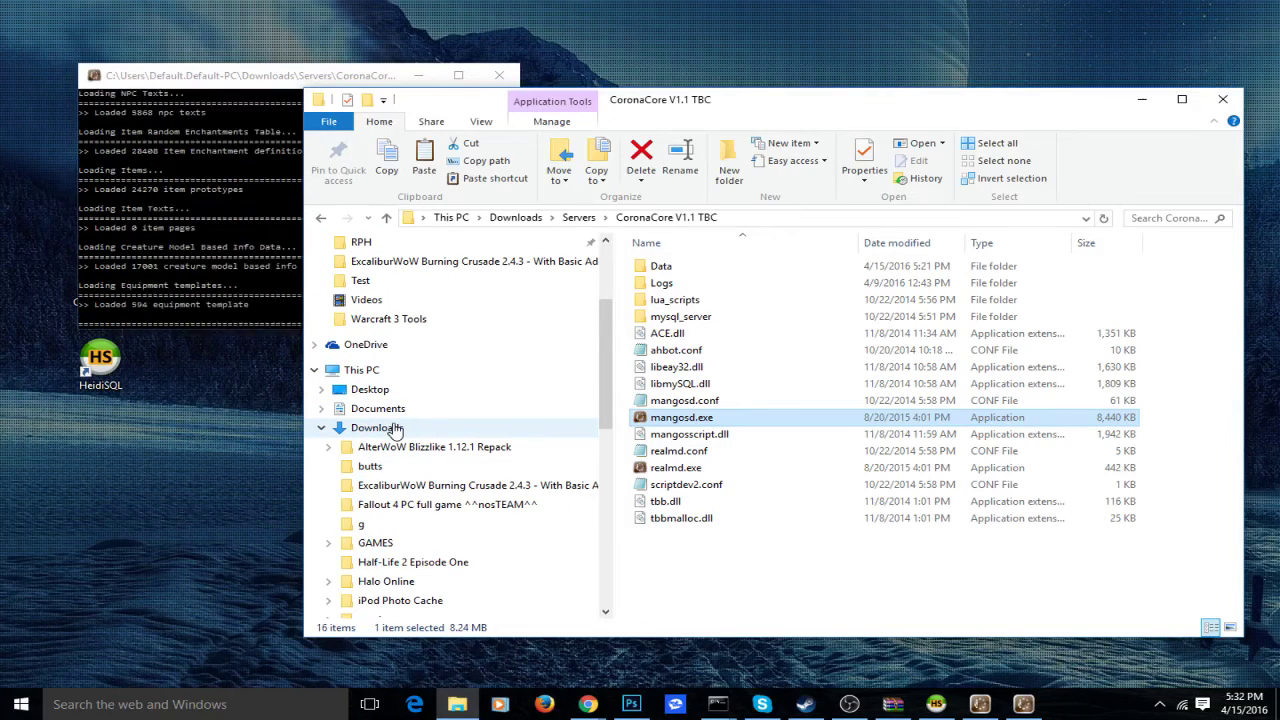
pyautogui.click(395, 428)
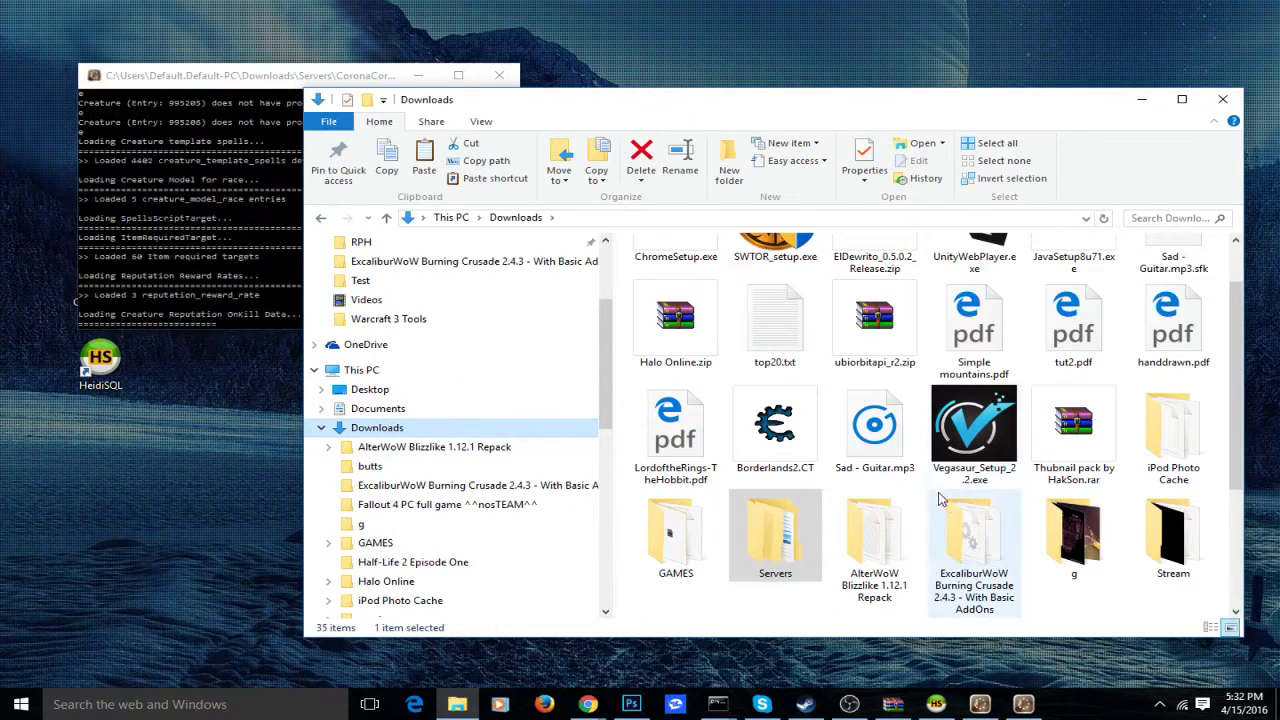
pyautogui.doubleClick(972, 545)
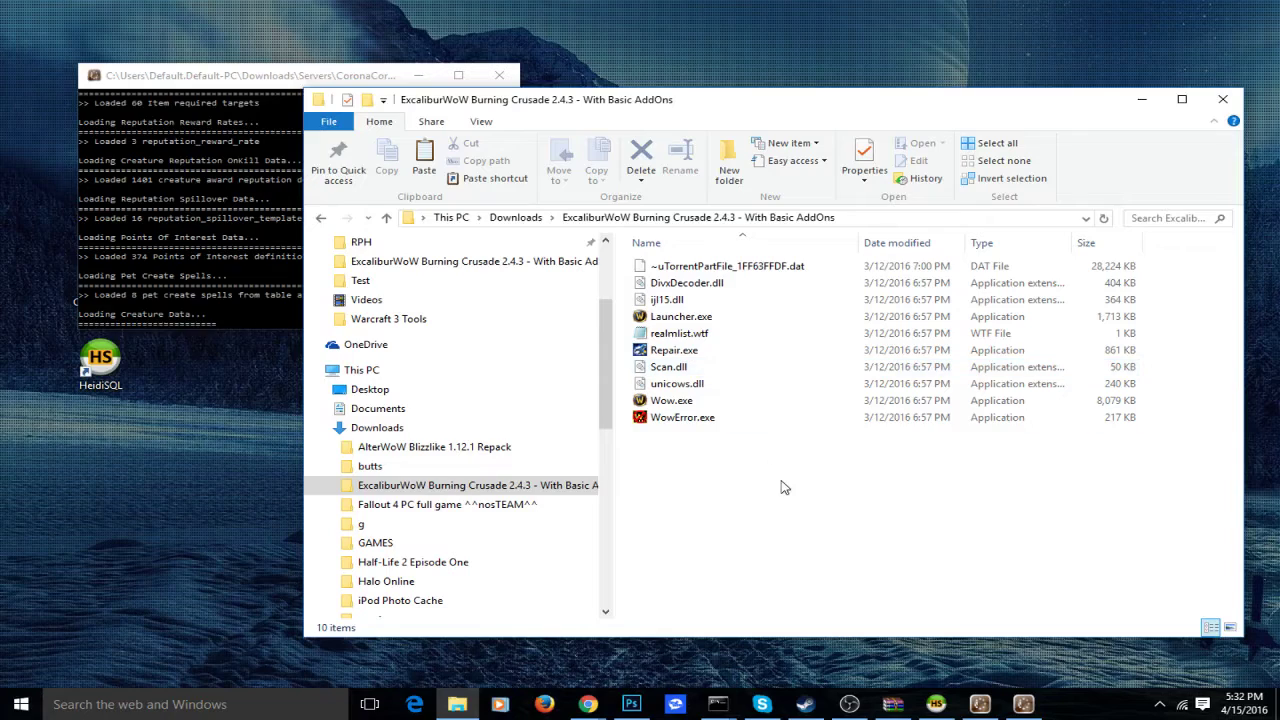
pyautogui.click(515, 217)
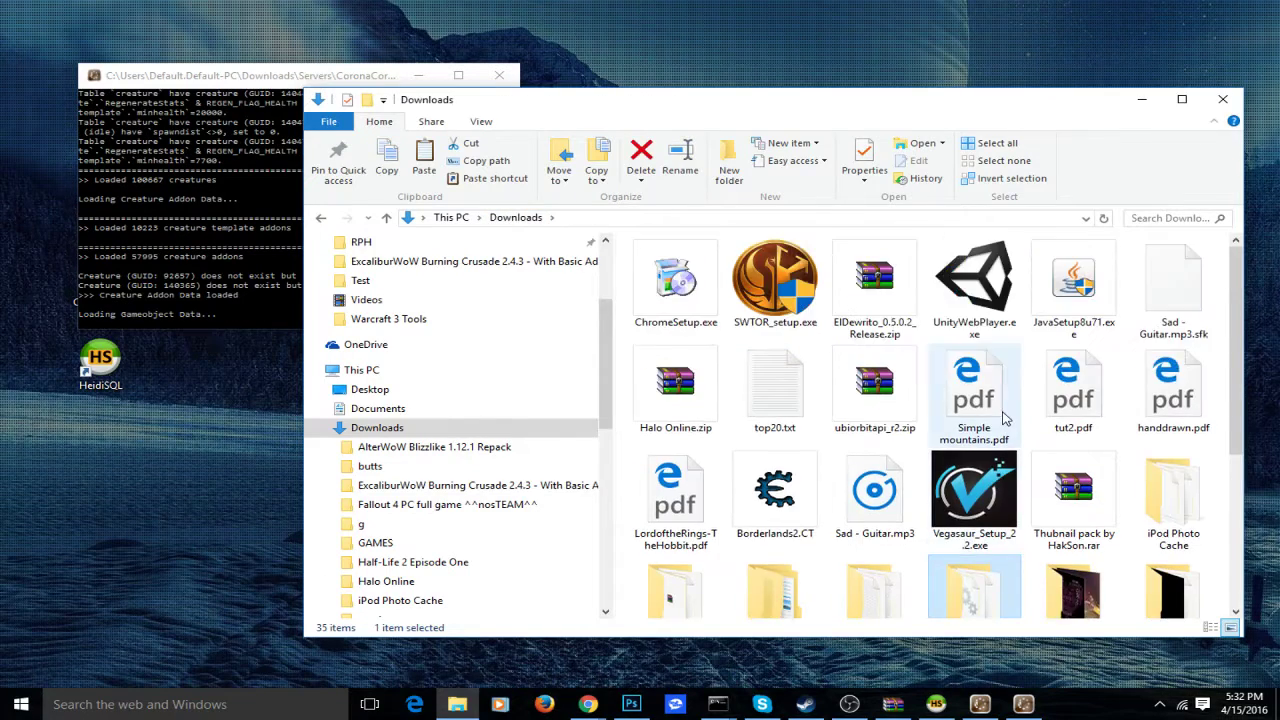
pyautogui.scroll(-3, 952, 402)
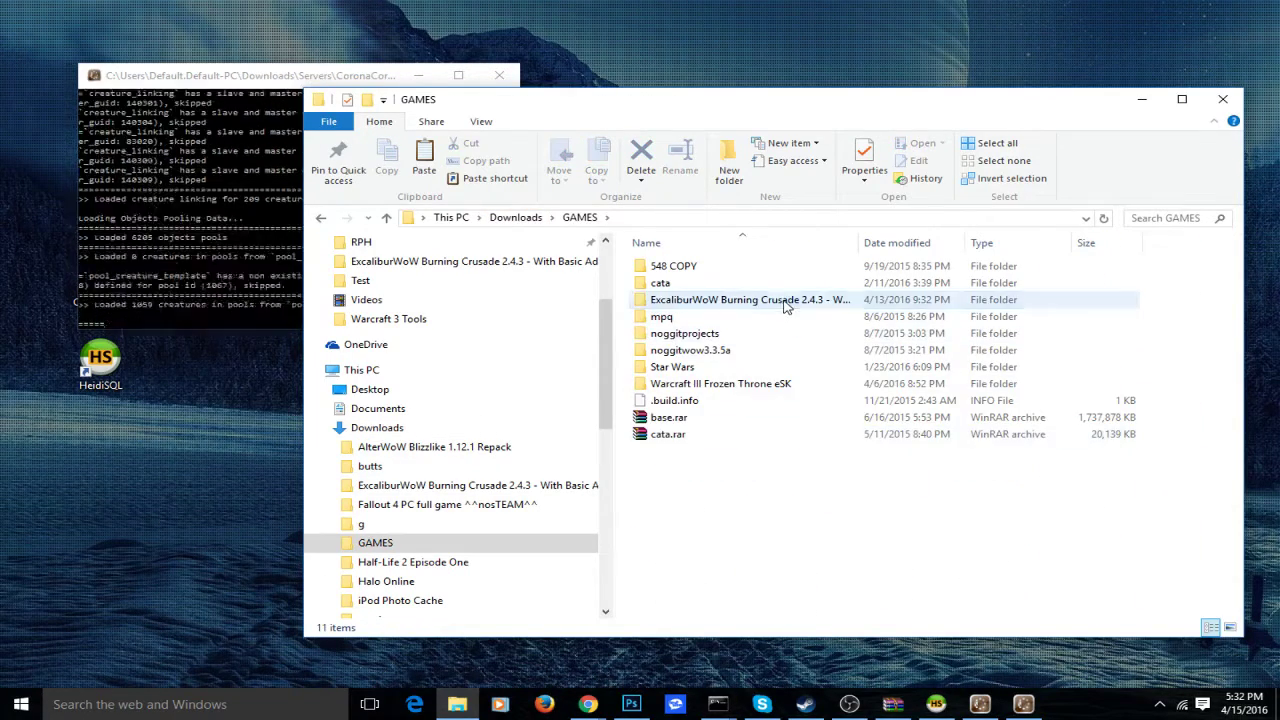
pyautogui.doubleClick(750, 299)
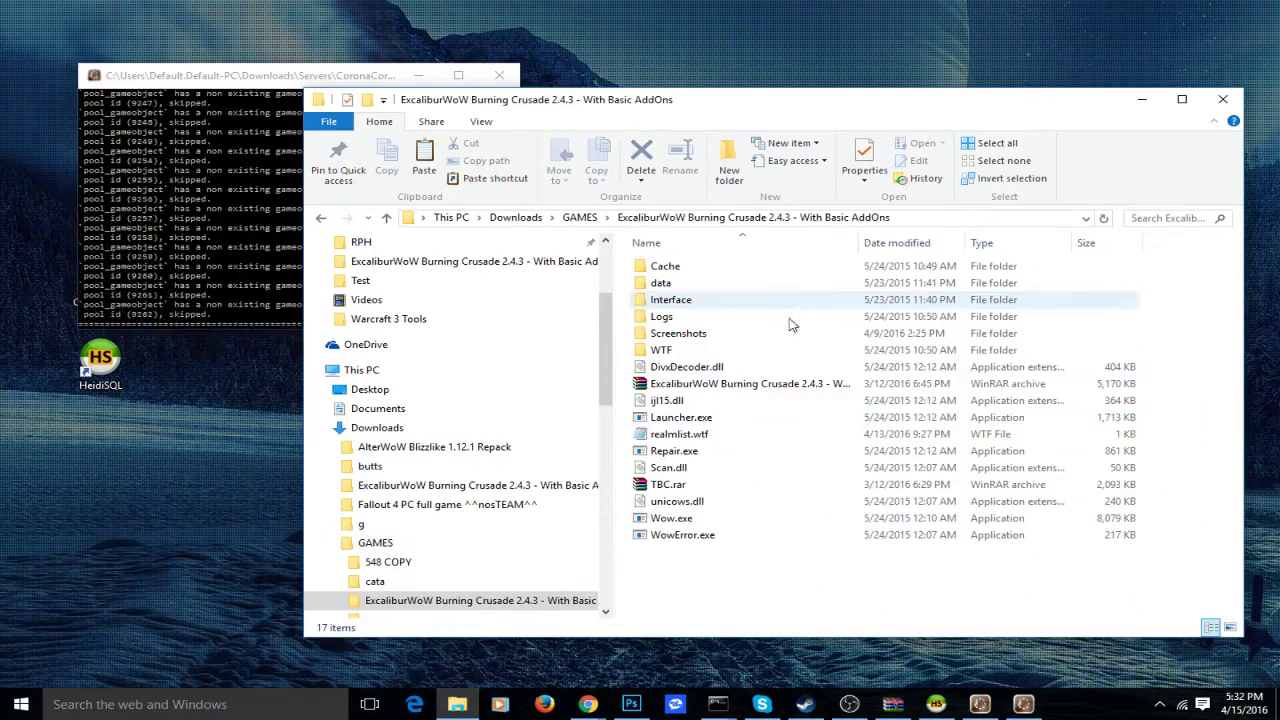
pyautogui.doubleClick(702, 434)
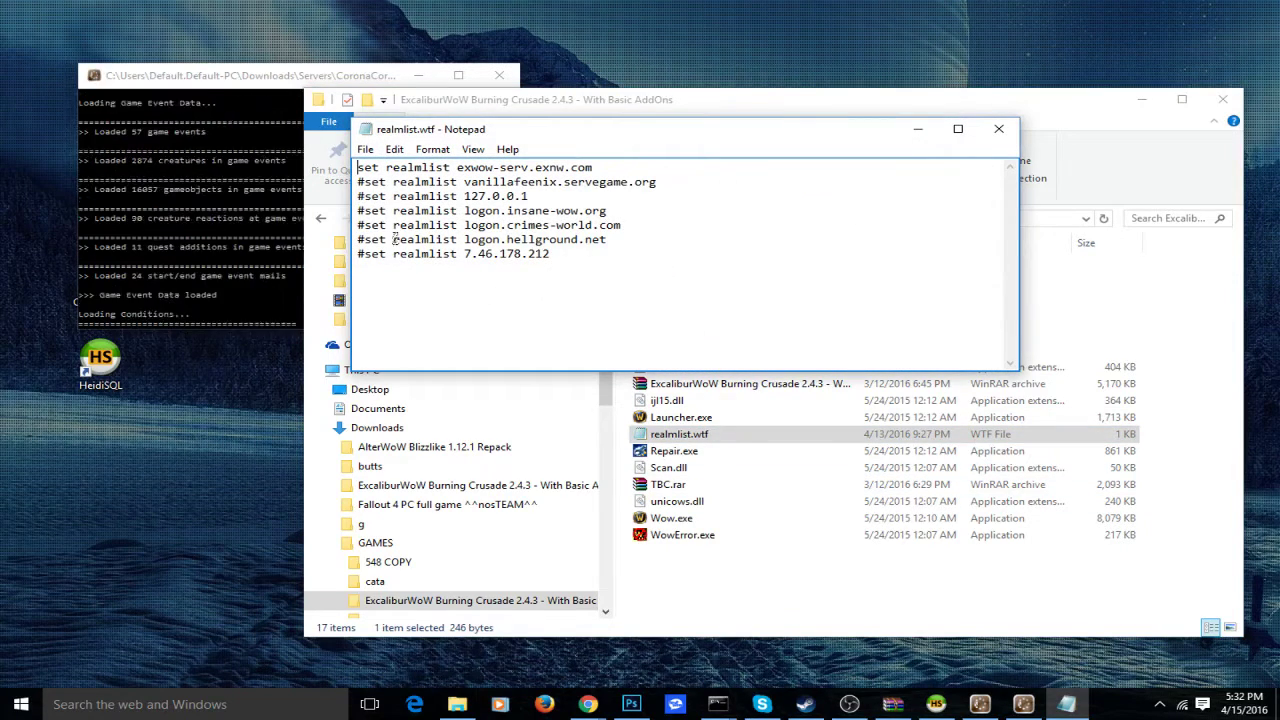
# Uncomment 'set realmlist 127.0.0.1', comment out the exwow-serv.exnw.com line, and save
pyautogui.press('Delete')
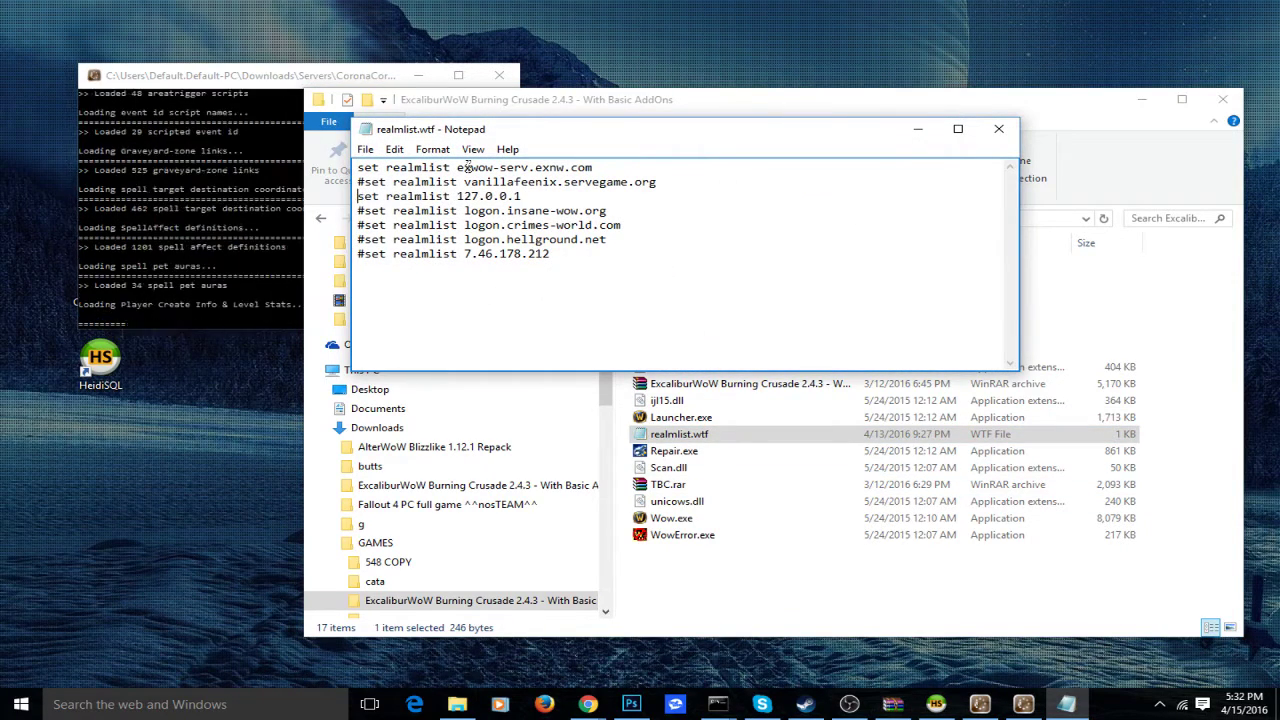
pyautogui.write('#')
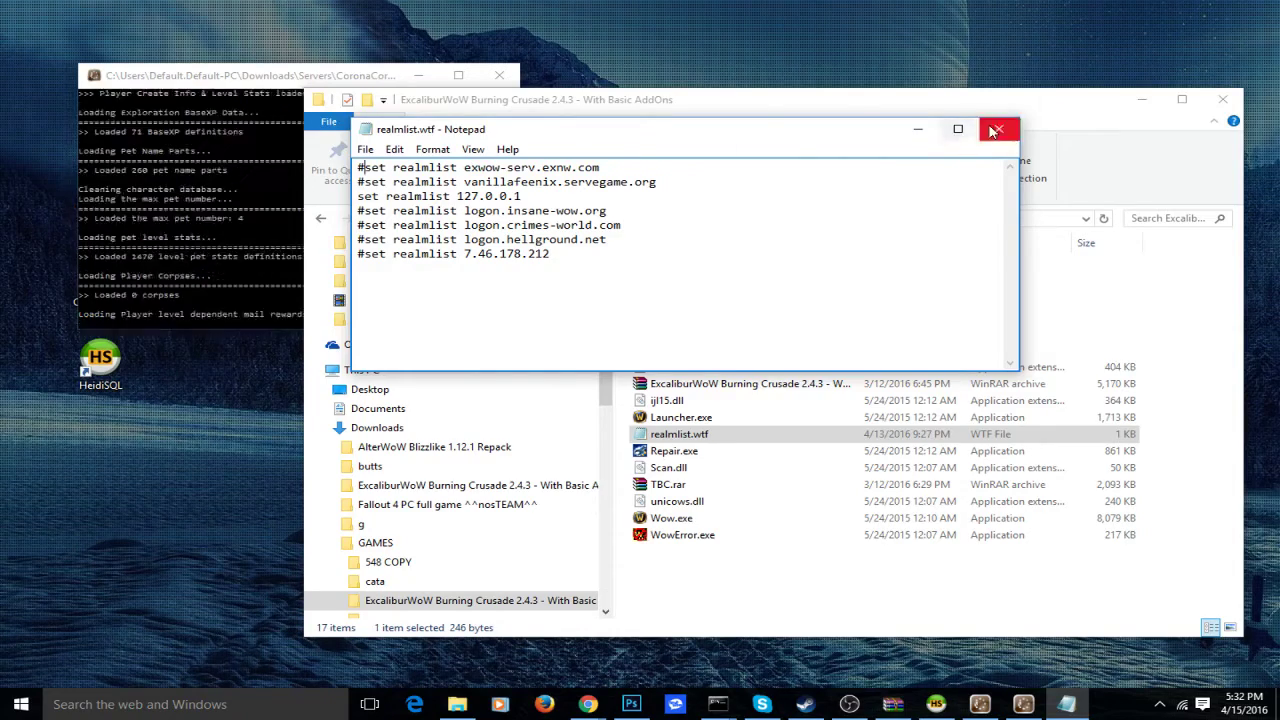
pyautogui.click(998, 128)
pyautogui.click(589, 377)
# Reopen realmlist.wtf to confirm the 127.0.0.1 line is active, then close it
pyautogui.moveTo(514, 100)
pyautogui.mouseDown()
pyautogui.moveTo(738, 97)
pyautogui.moveTo(517, 76)
pyautogui.mouseUp()
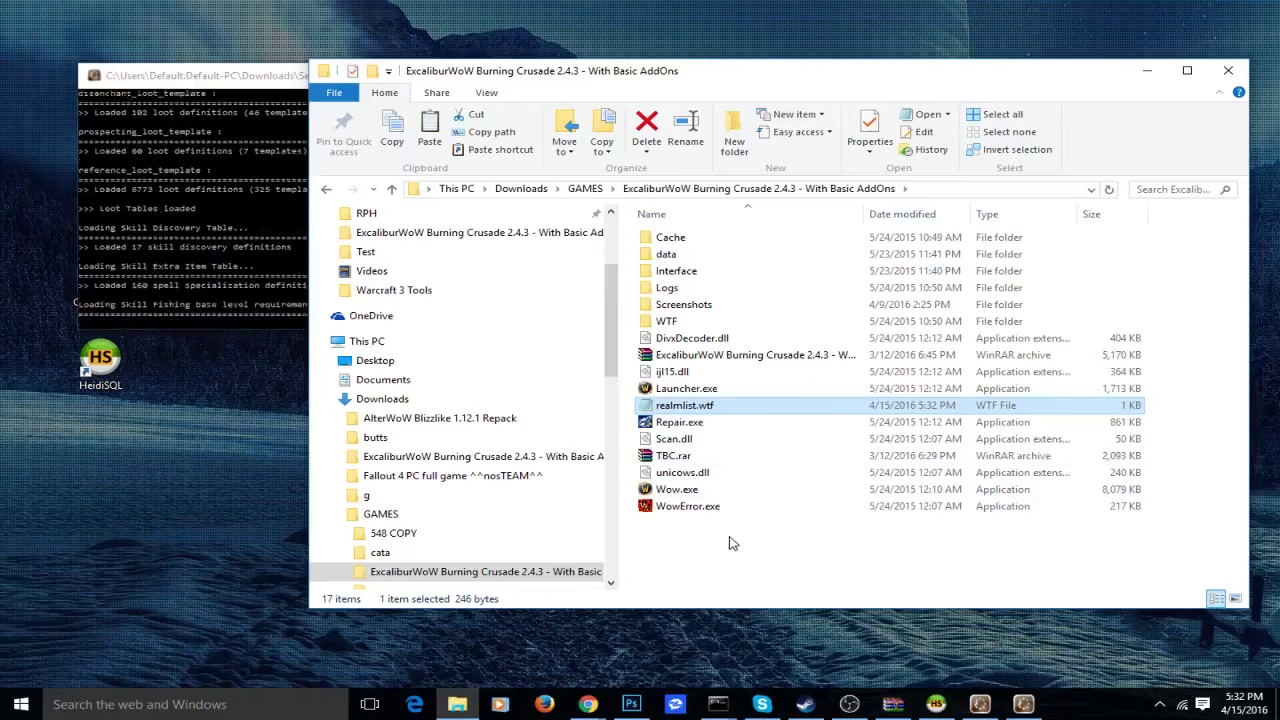
pyautogui.doubleClick(716, 410)
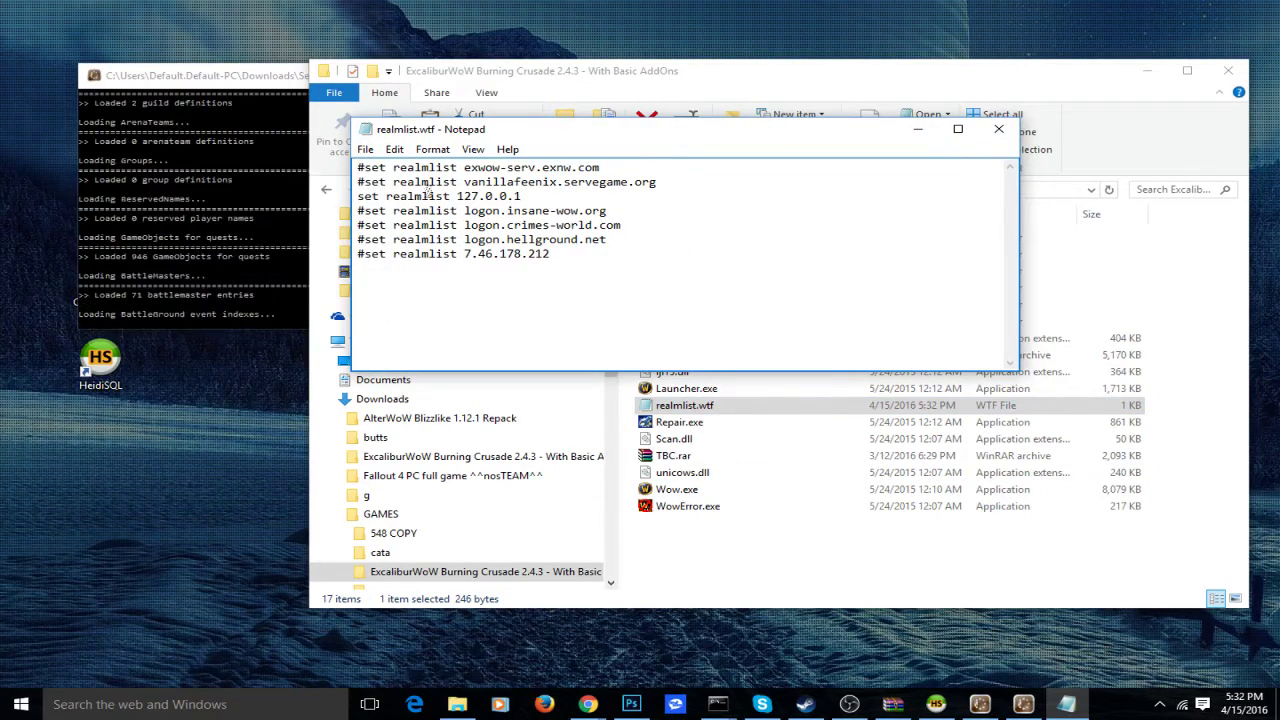
pyautogui.moveTo(471, 196); pyautogui.dragTo(457, 196)
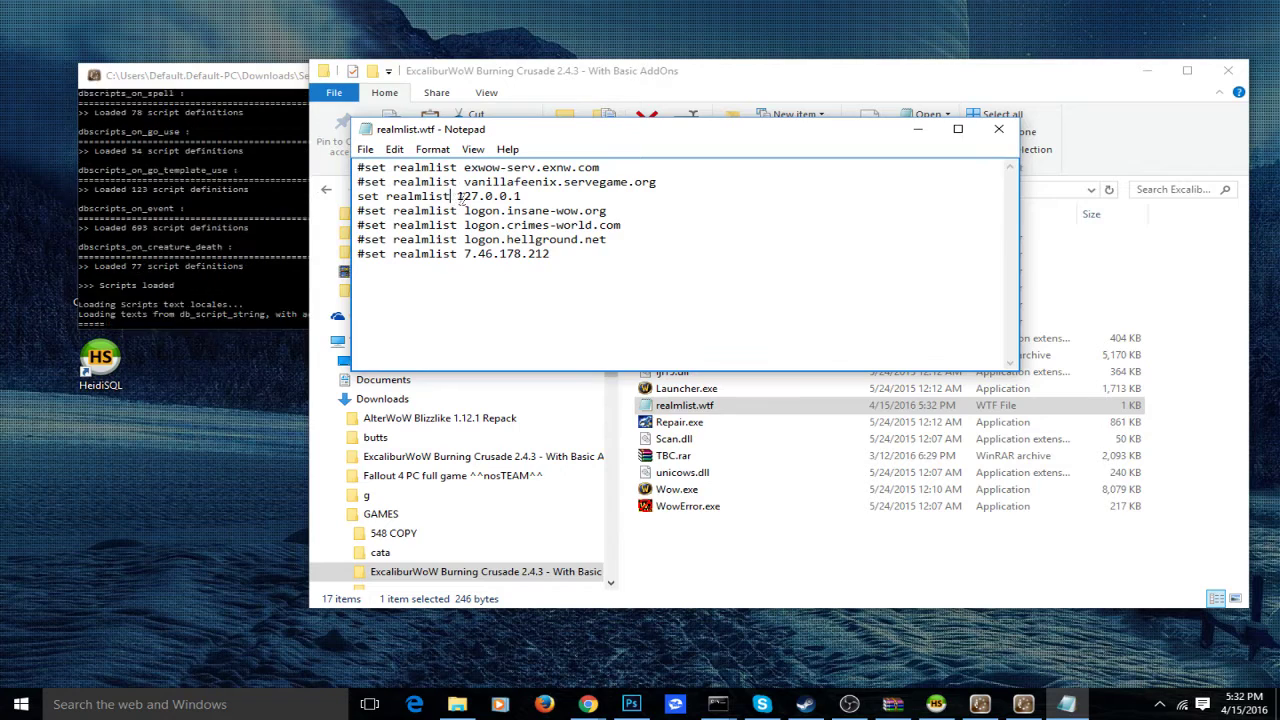
pyautogui.doubleClick(487, 197)
pyautogui.click(589, 309)
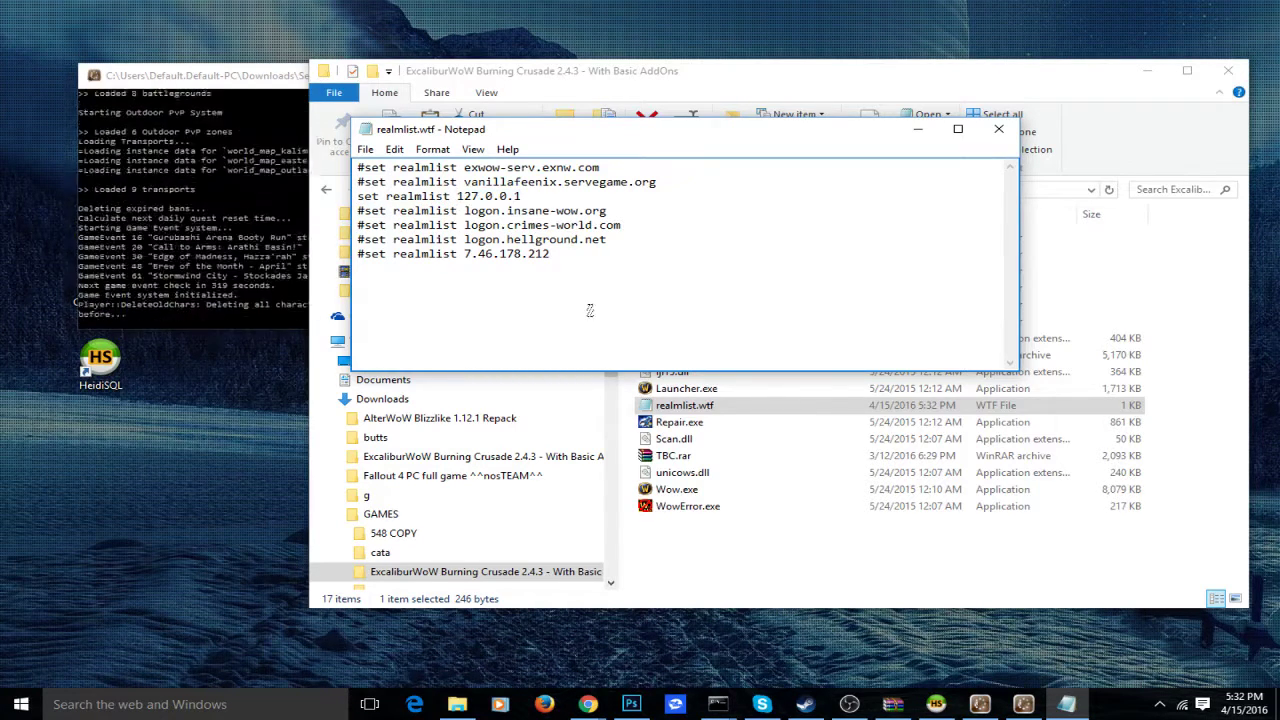
pyautogui.click(1003, 131)
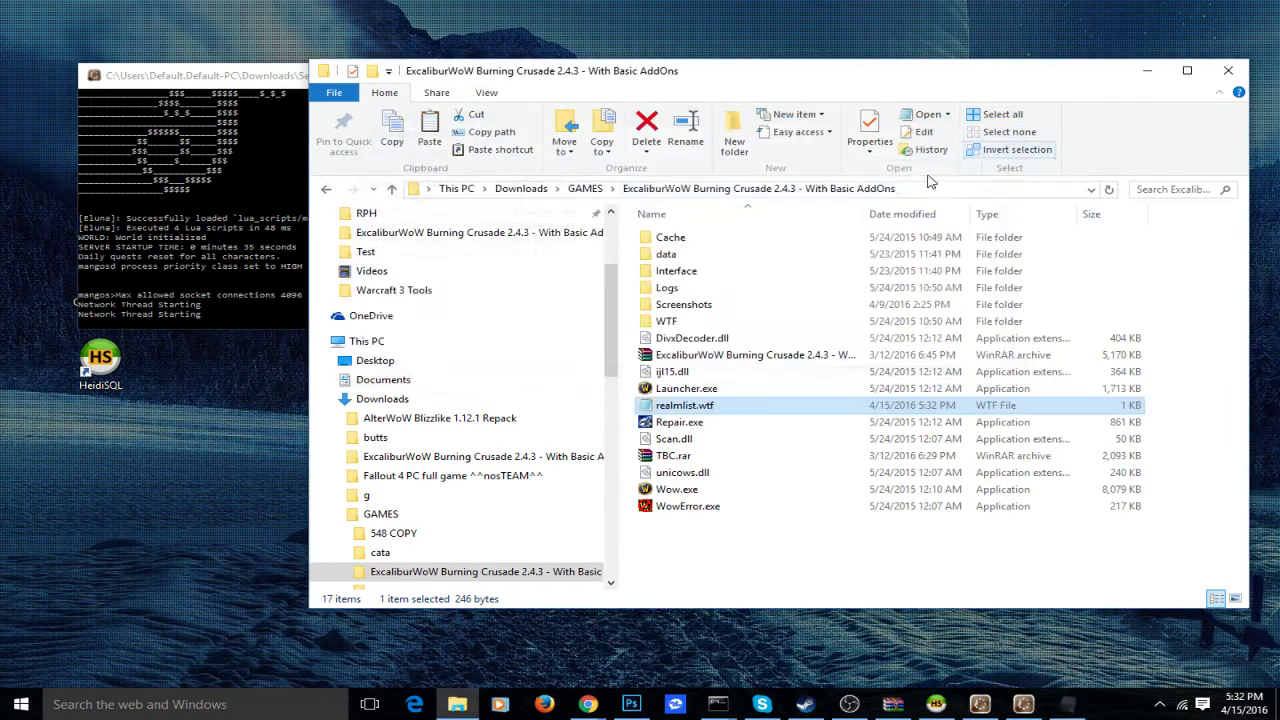
# Bring the ExcaliburWoW game folder forward and start Wow.exe
pyautogui.click(230, 88)
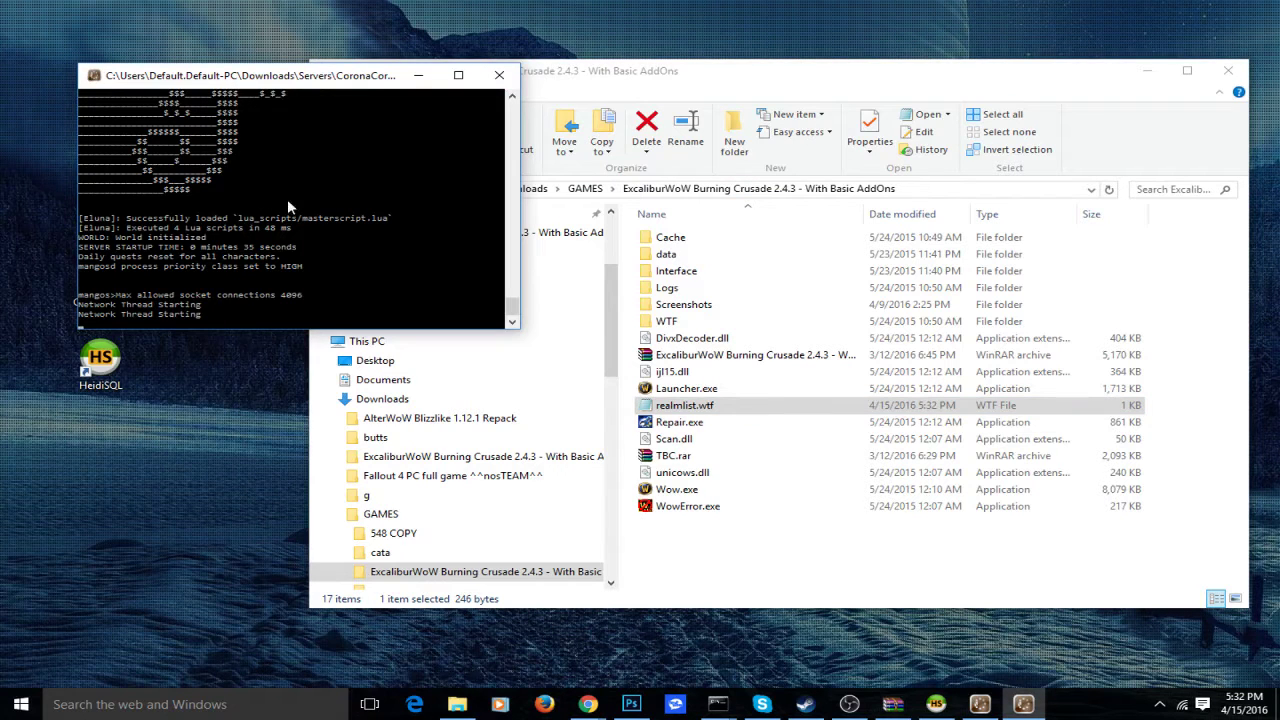
pyautogui.click(800, 558)
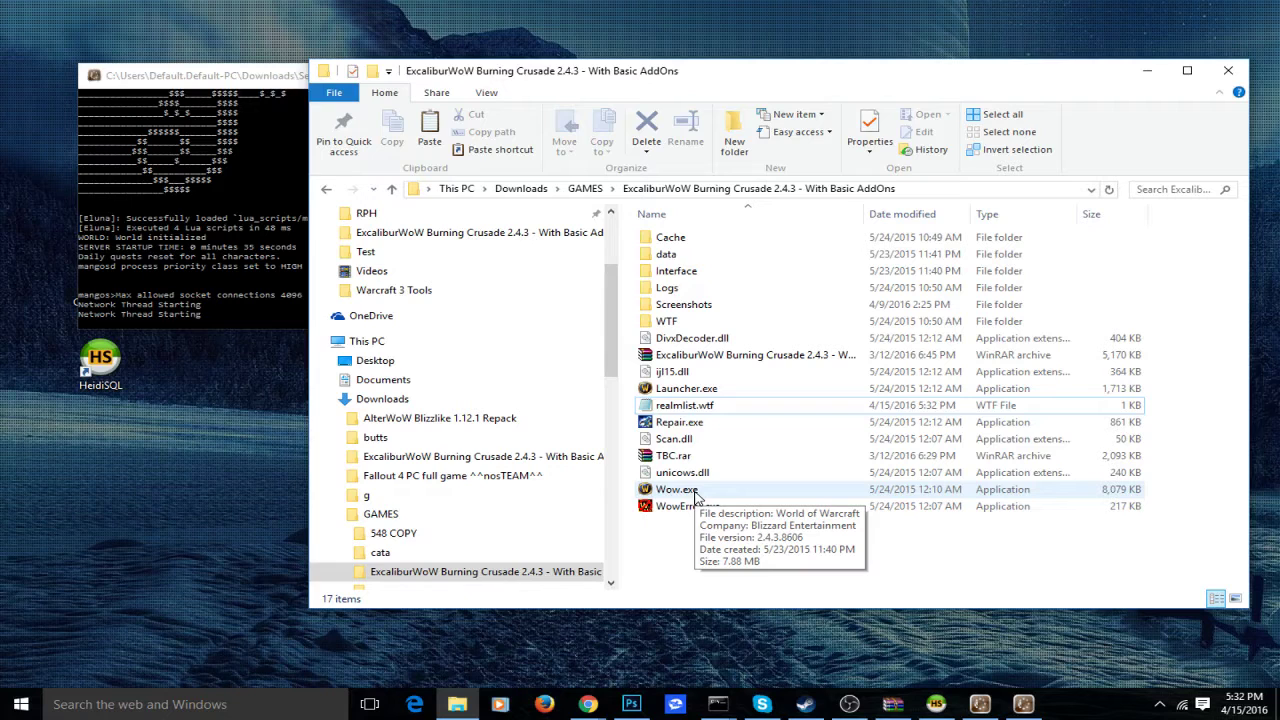
pyautogui.doubleClick(695, 497)
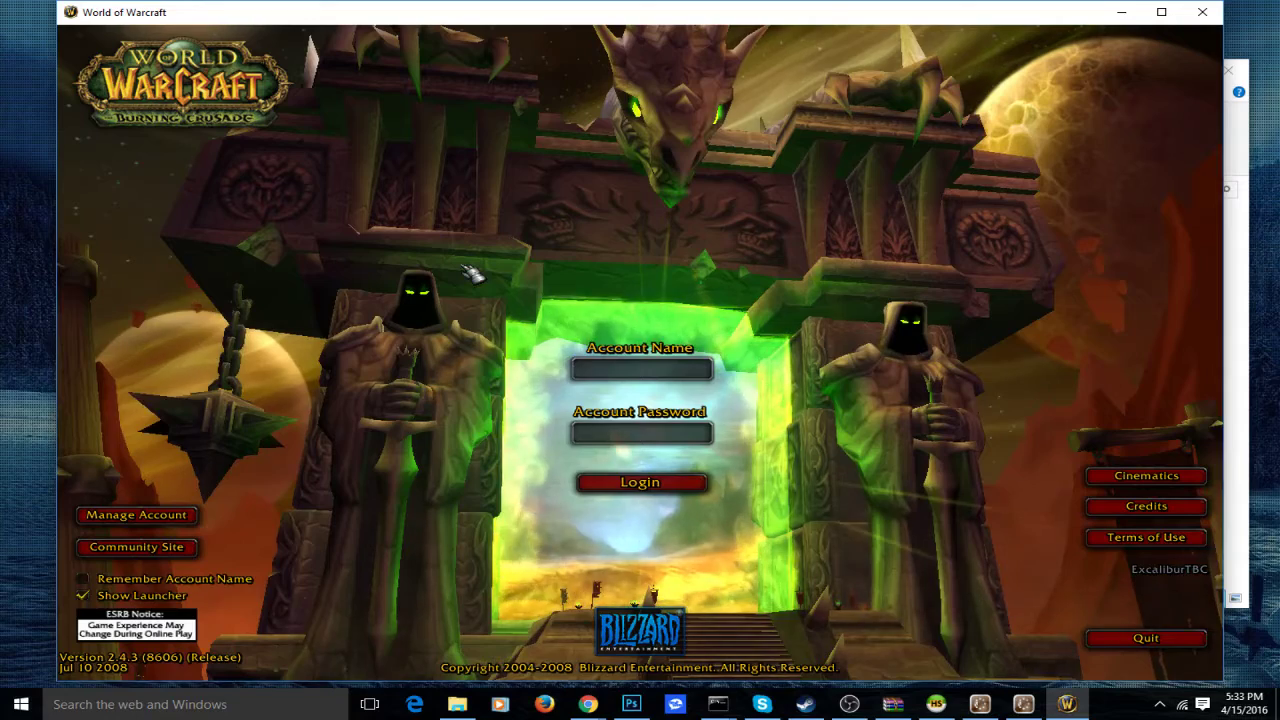
# Log in with the account name and password, then accept the CoronaCore realm under Development
pyautogui.write('administrator')
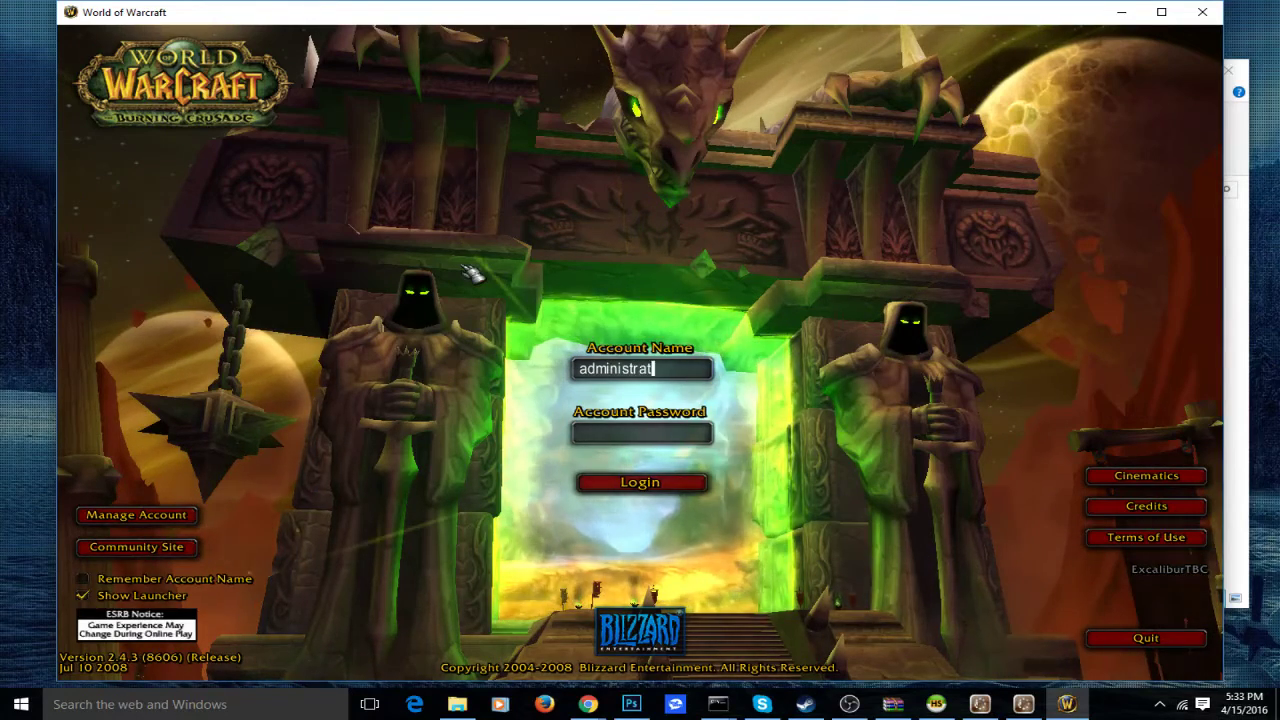
pyautogui.press('Tab')
pyautogui.write('*************')
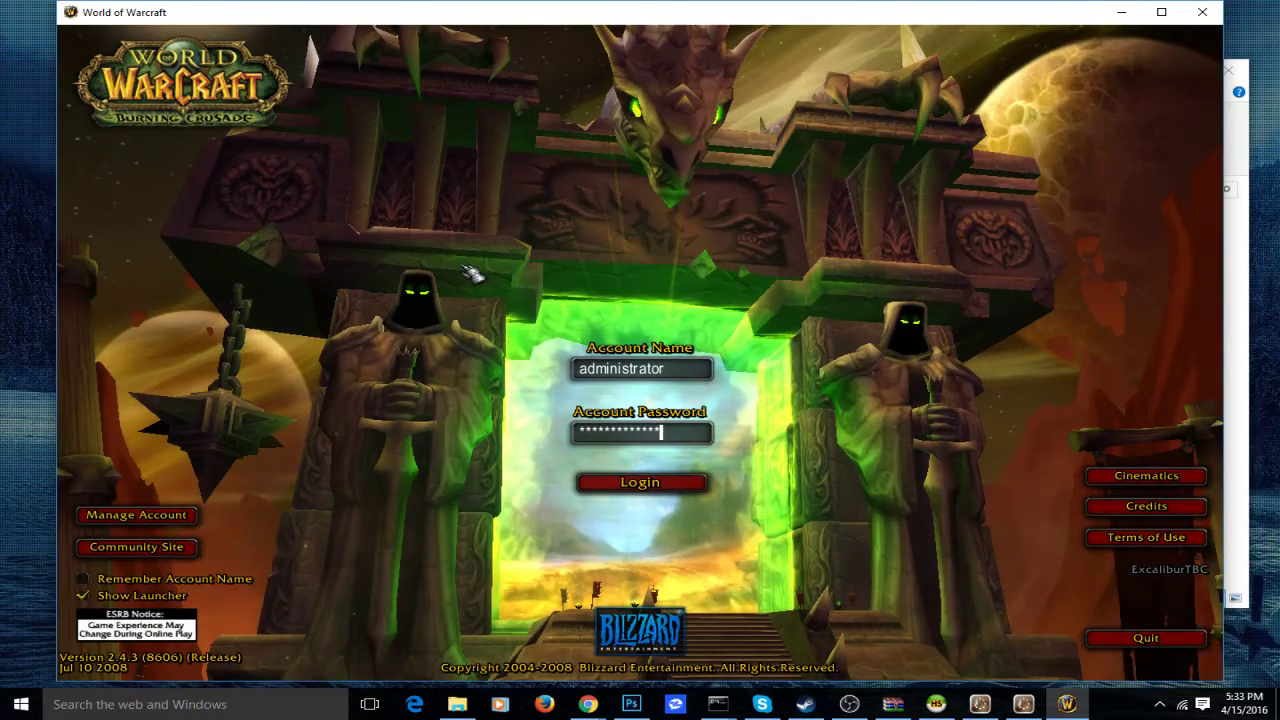
pyautogui.press('Return')
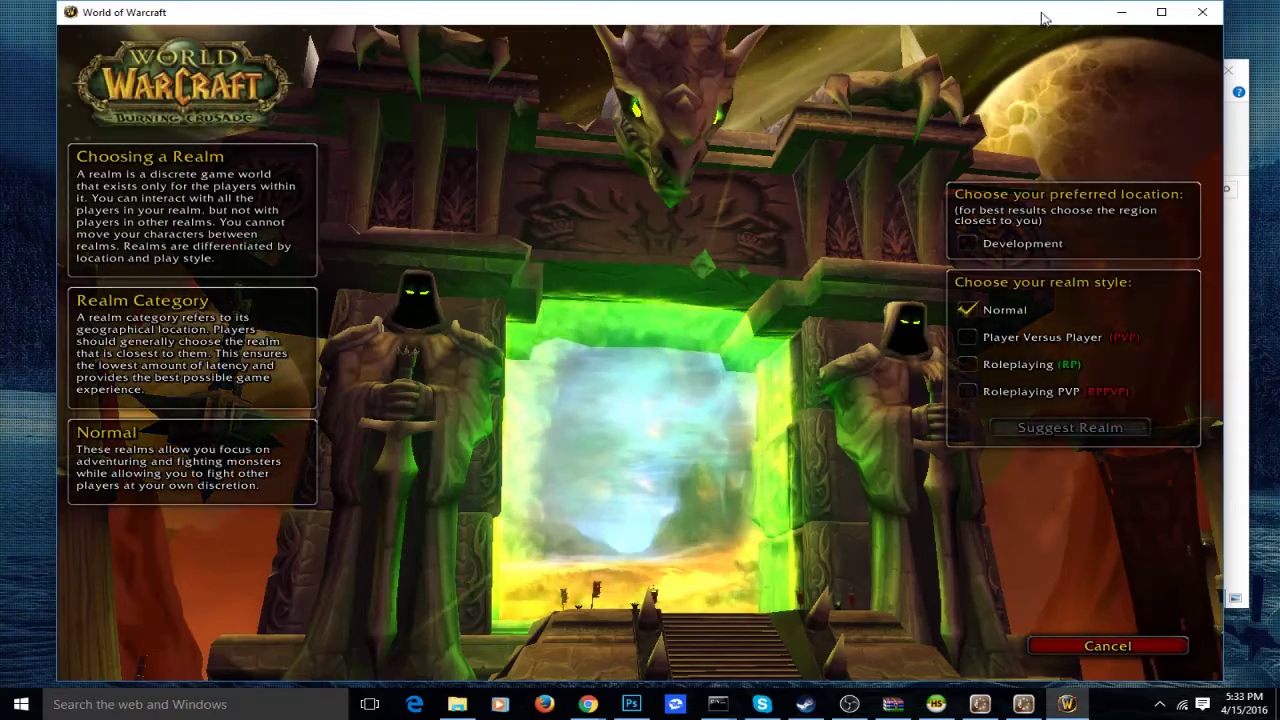
pyautogui.click(970, 243)
pyautogui.click(1068, 427)
pyautogui.click(537, 371)
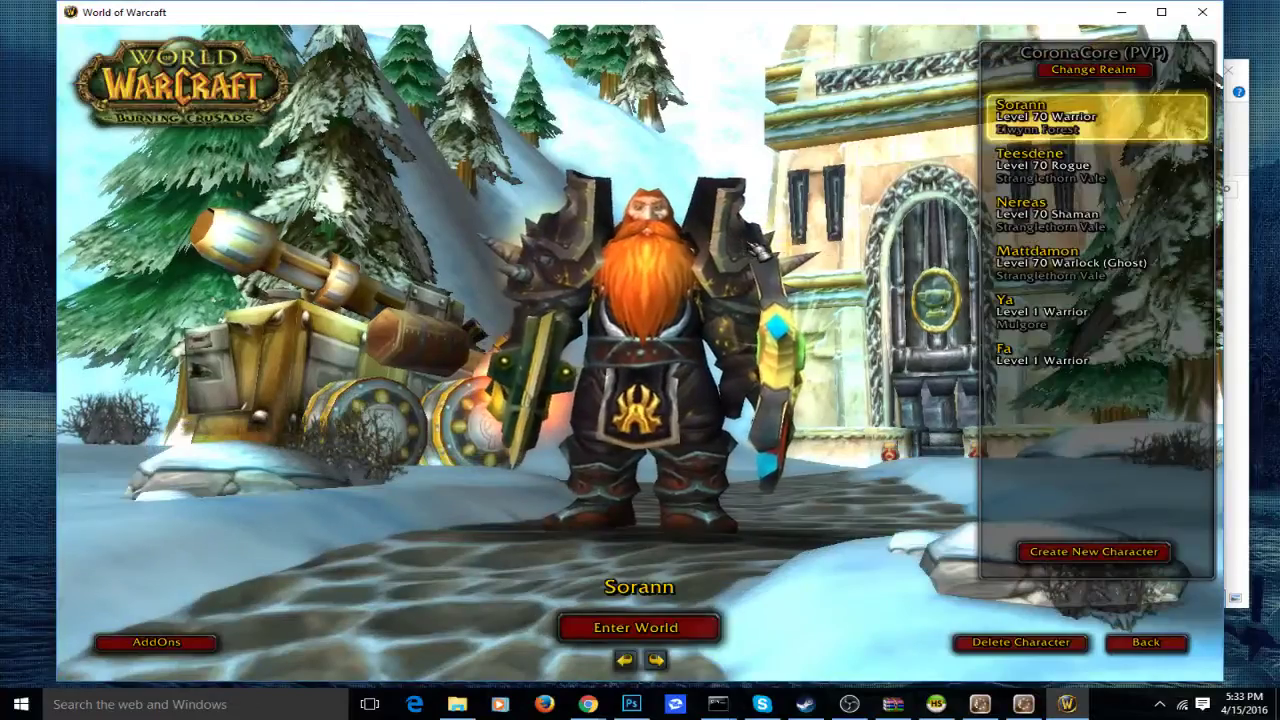
# Browse the characters and enter the world as the level 70 rogue Teesdene
pyautogui.press('Down')
pyautogui.press('Down')
pyautogui.press('Down')
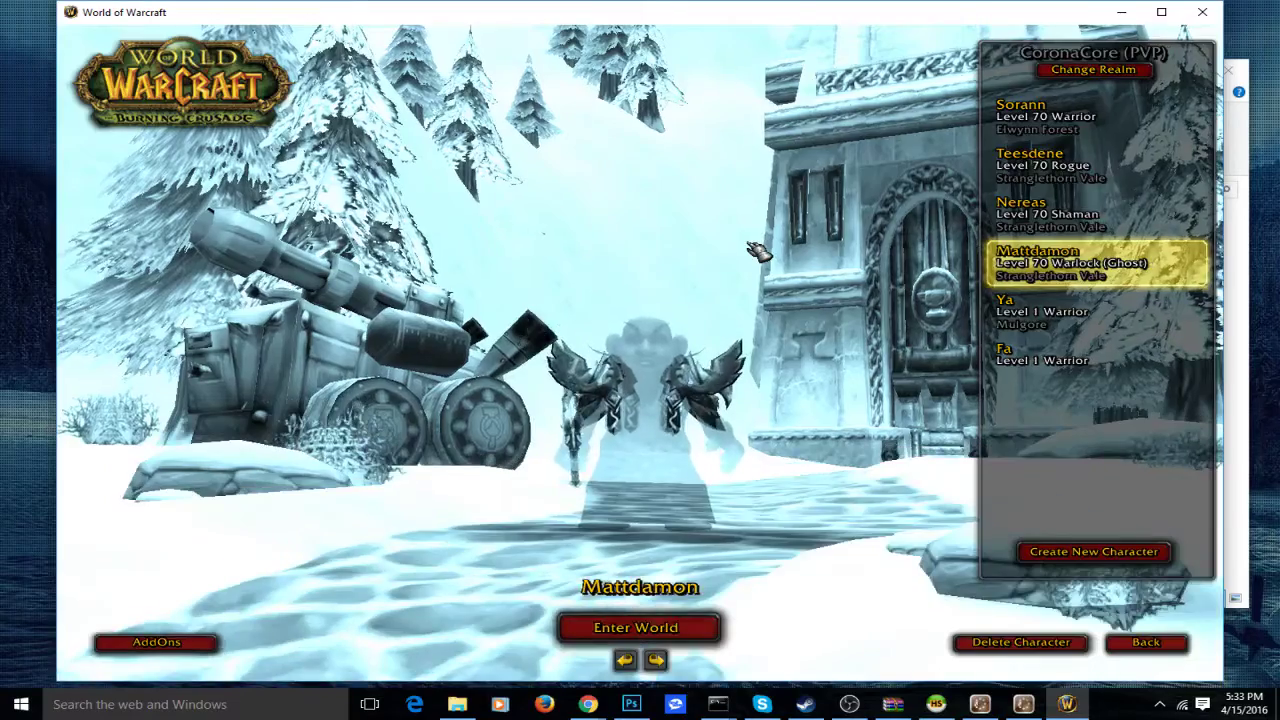
pyautogui.press('Down')
pyautogui.press('Down')
pyautogui.moveTo(690, 258); pyautogui.dragTo(457, 180)
pyautogui.doubleClick(1040, 172)
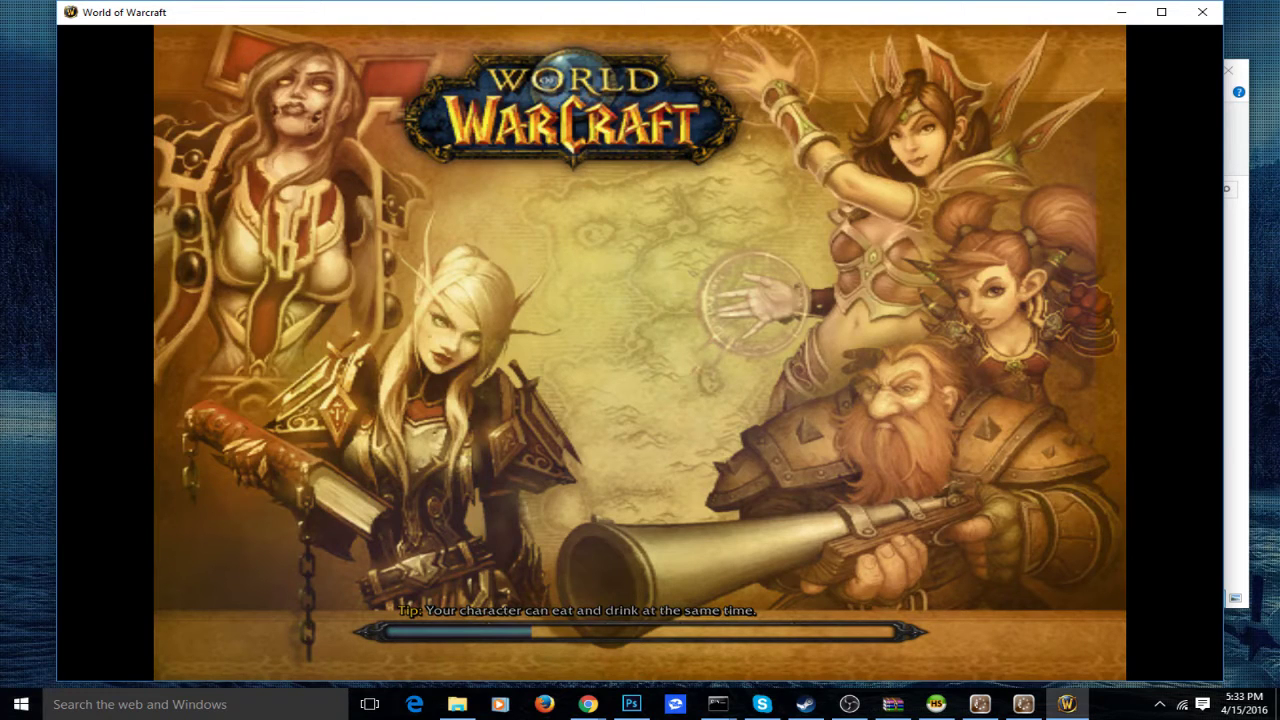
# Dismiss the addon error, open the bags, and cast Vanish to enter stealth
pyautogui.hotkey('alt', 'Tab')
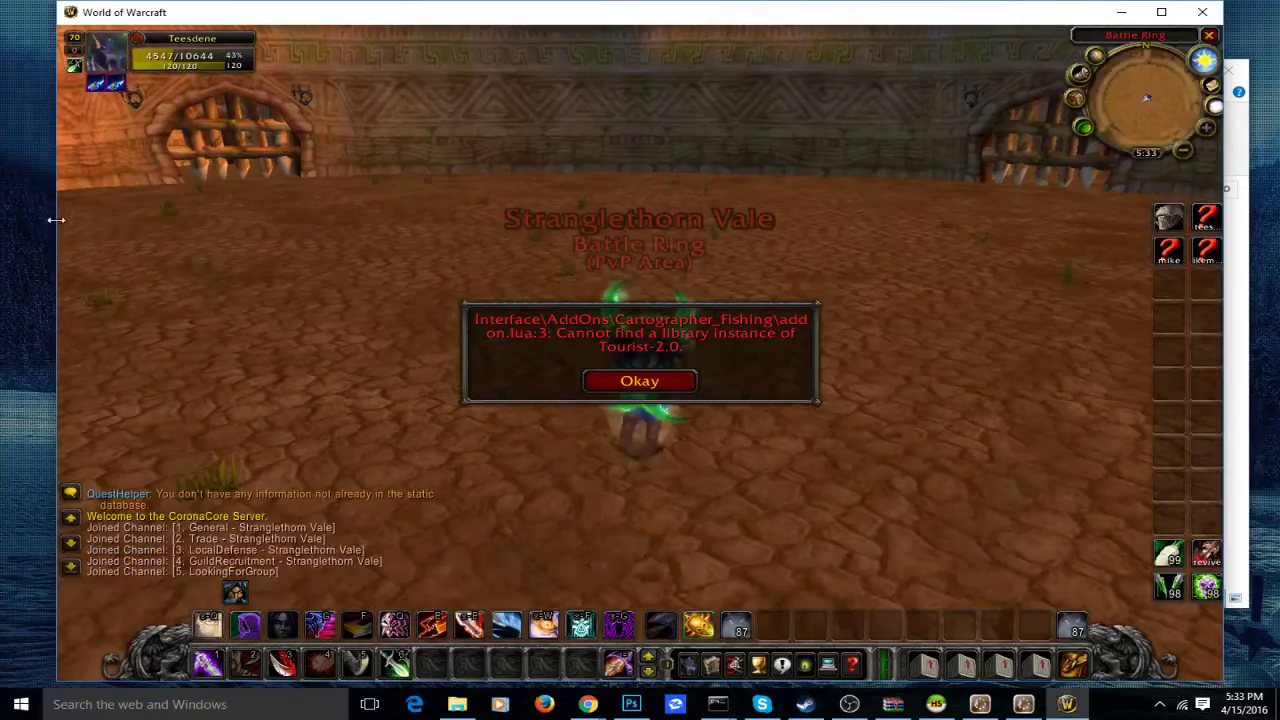
pyautogui.press('Return')
pyautogui.press('d')
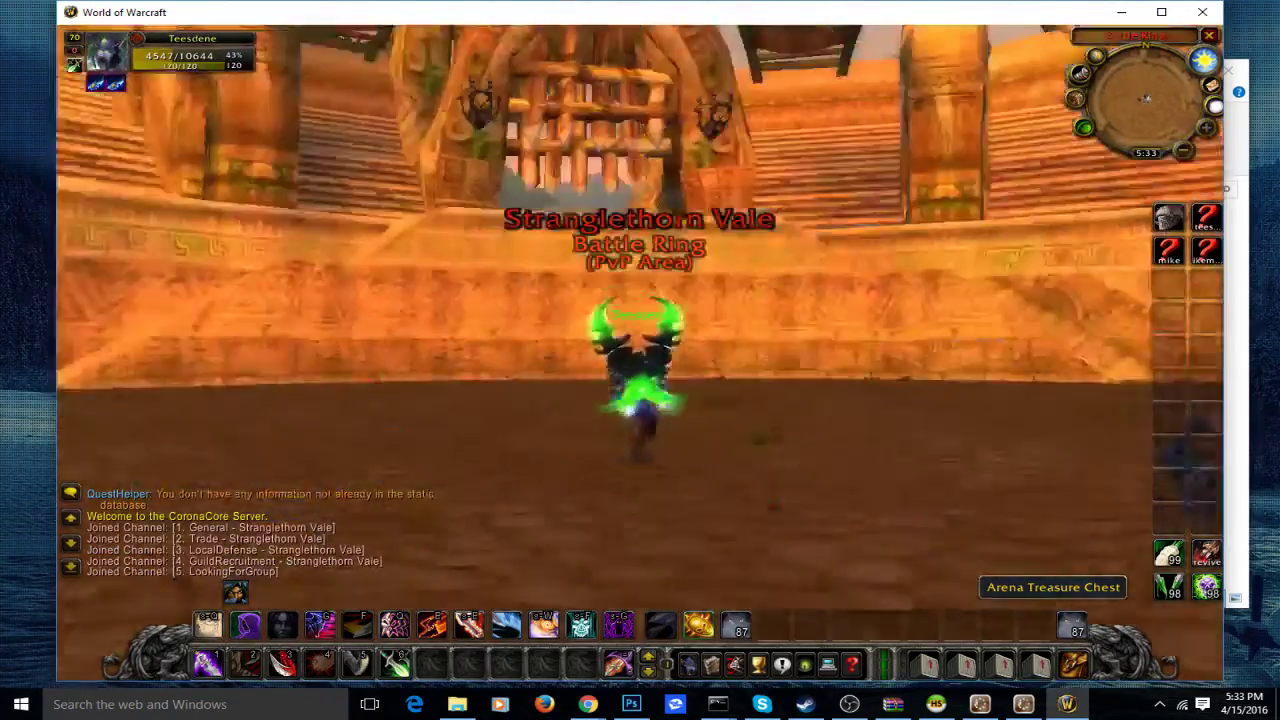
pyautogui.press('d')
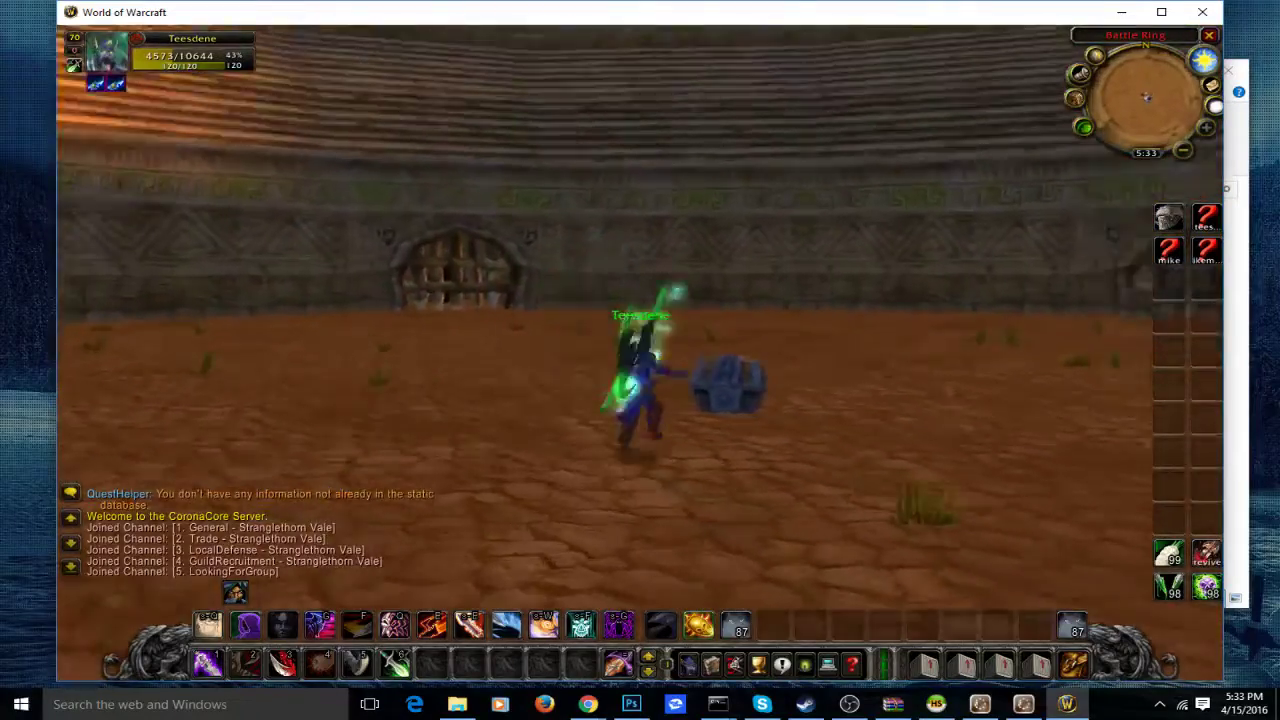
pyautogui.press('b')
pyautogui.press('b')
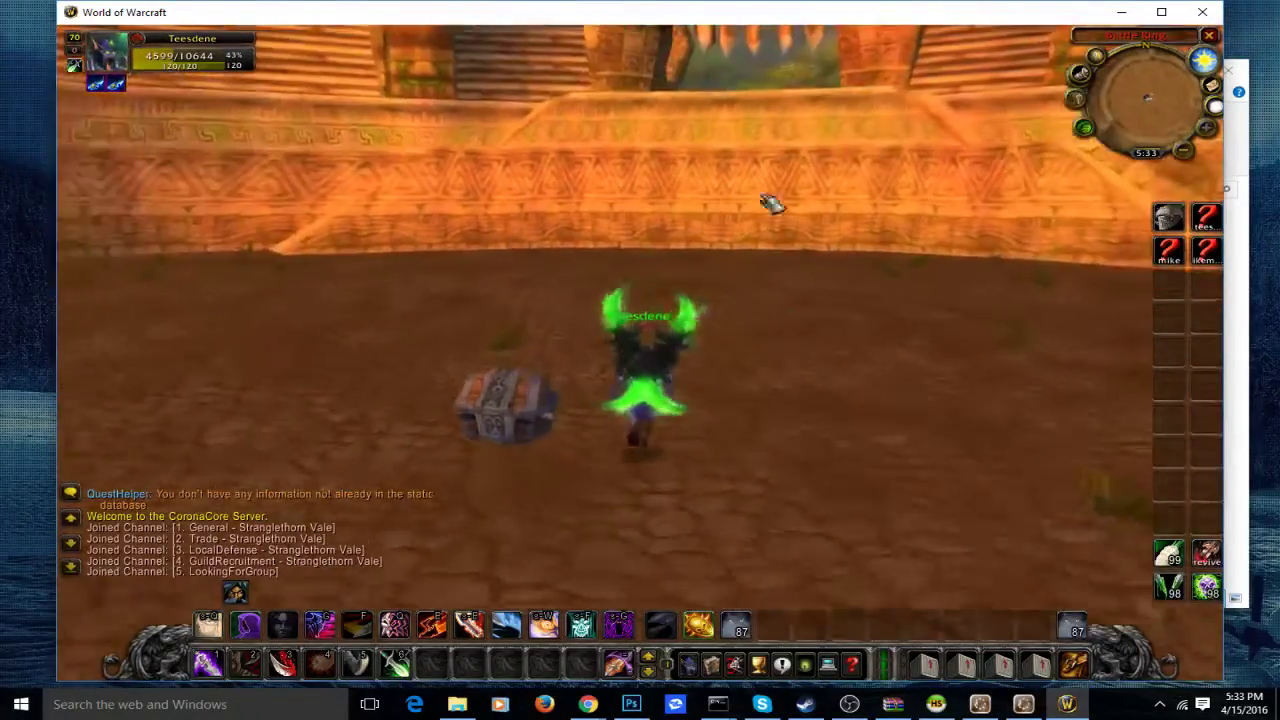
pyautogui.press('d')
pyautogui.click(740, 627)
pyautogui.press('d')
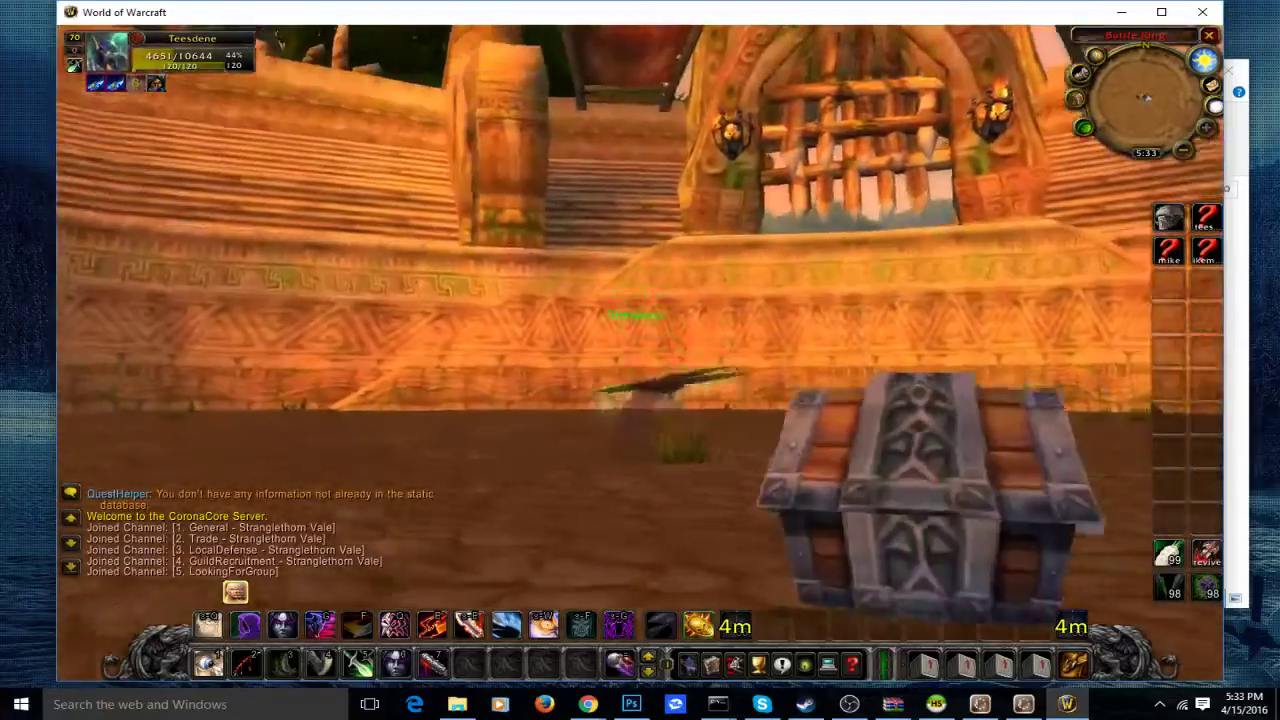
pyautogui.press('d')
pyautogui.press('c')
# Check the equipment pane and bags, cancel Stealth, and walk toward the arena wall
pyautogui.moveTo(218, 432)
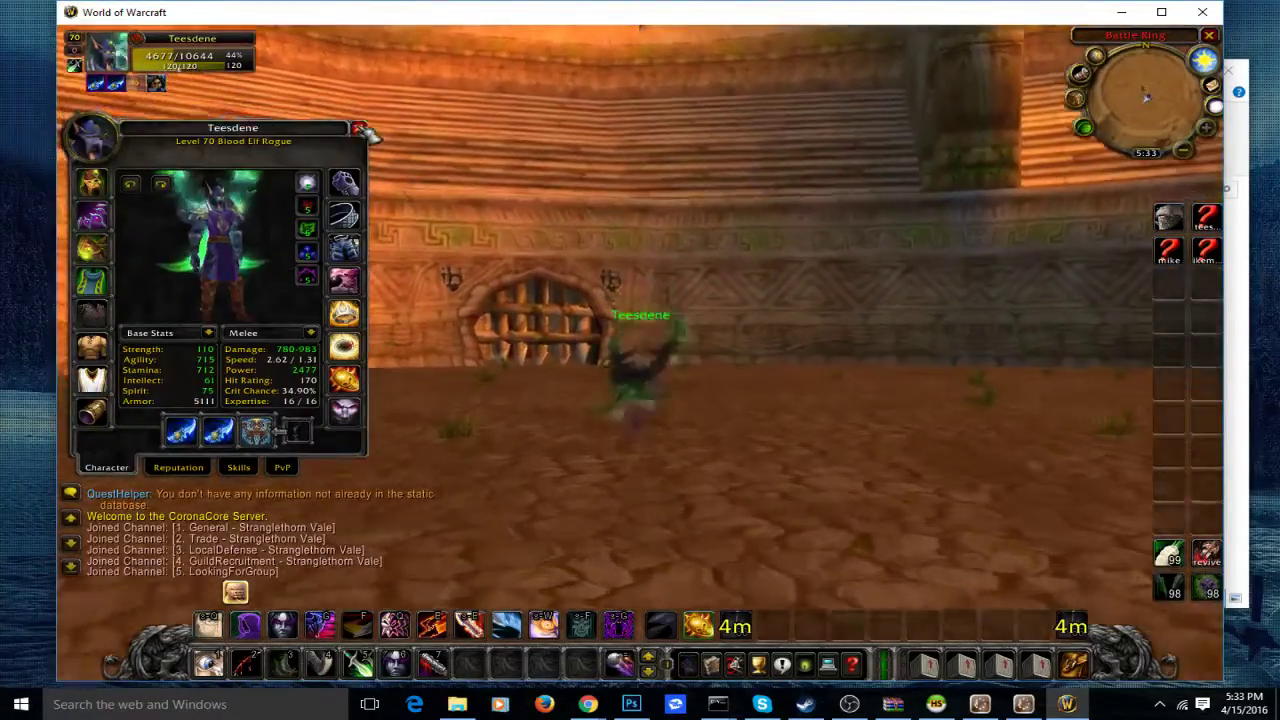
pyautogui.click(358, 128)
pyautogui.press('b')
pyautogui.press('a')
pyautogui.press('d')
pyautogui.press('b')
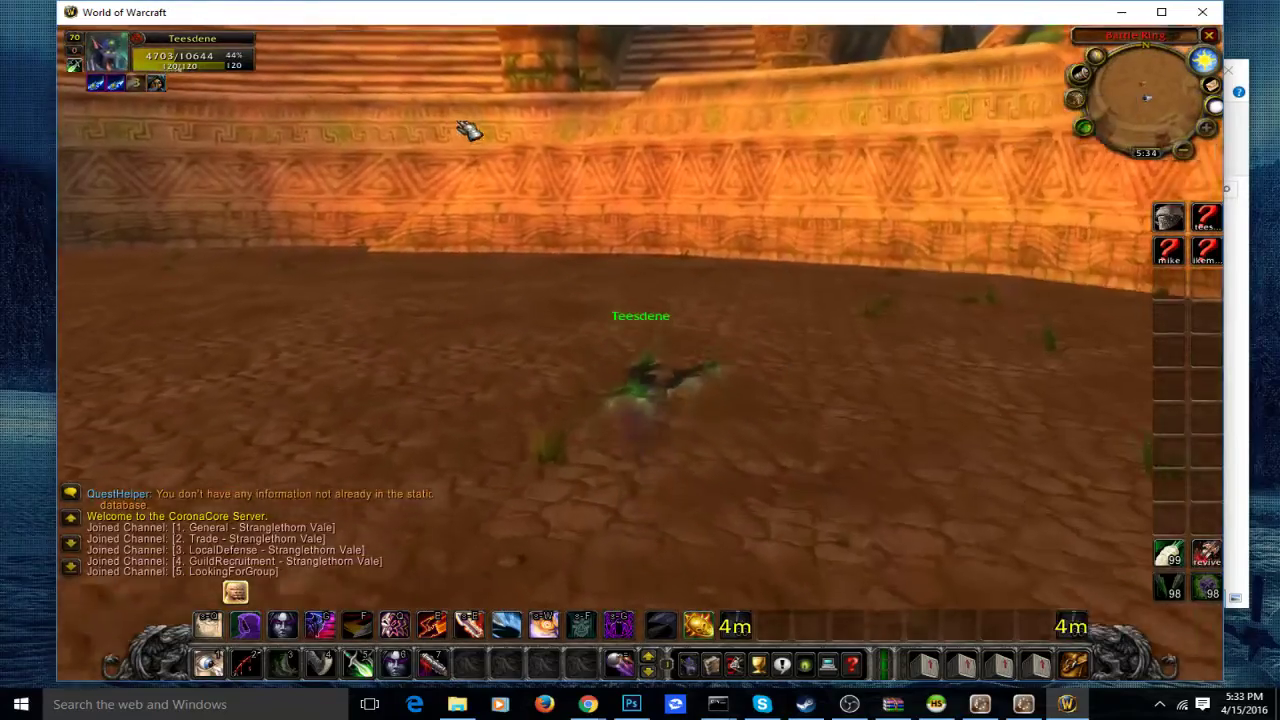
pyautogui.rightClick(155, 83)
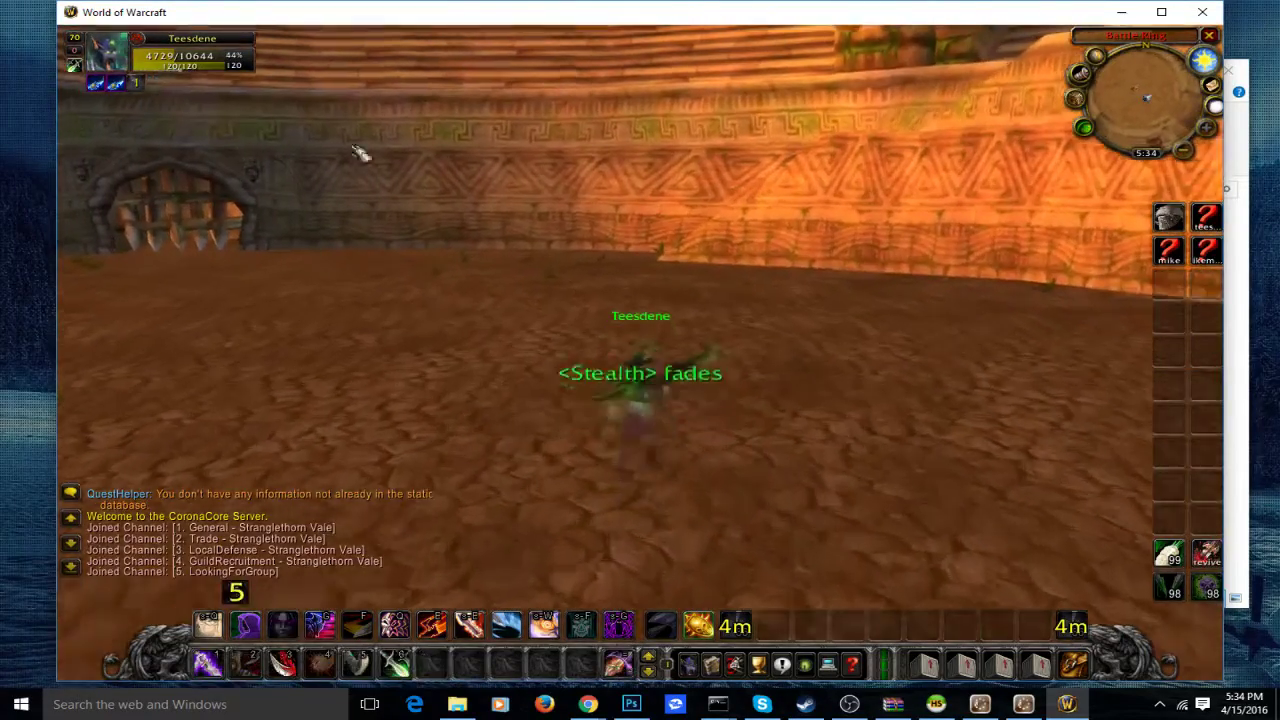
pyautogui.press('d')
pyautogui.press('d')
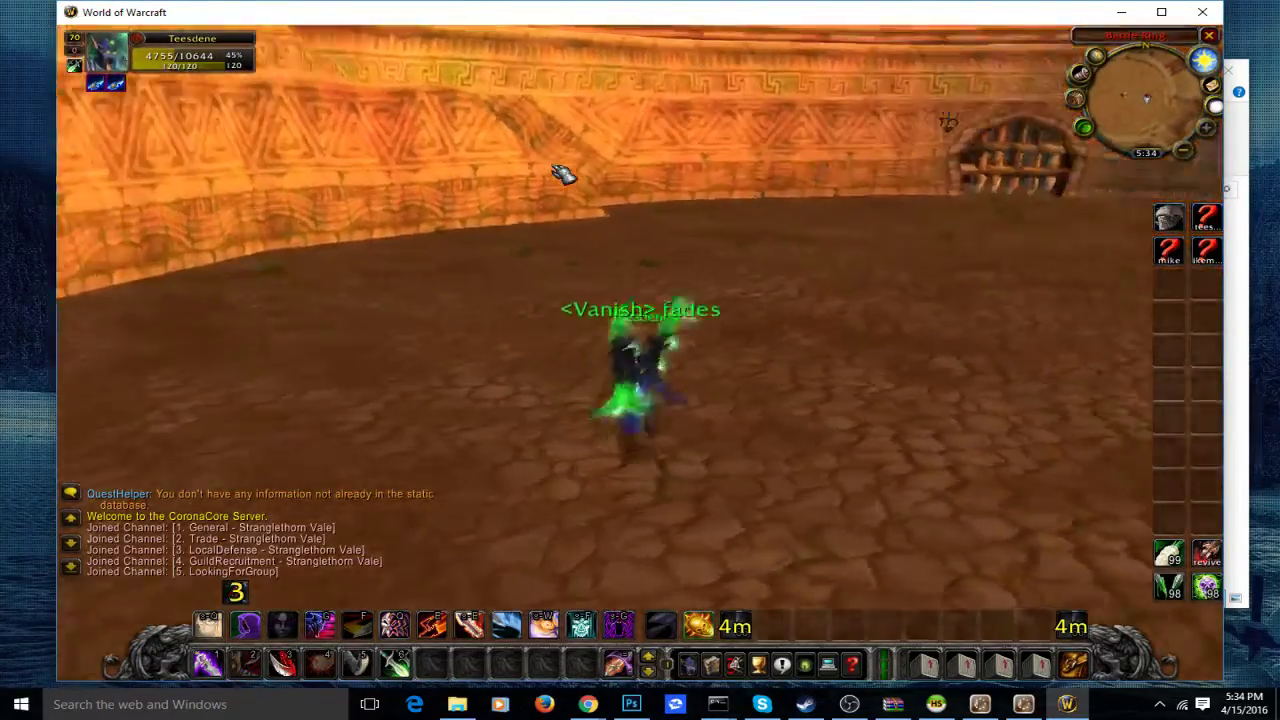
pyautogui.press('w')
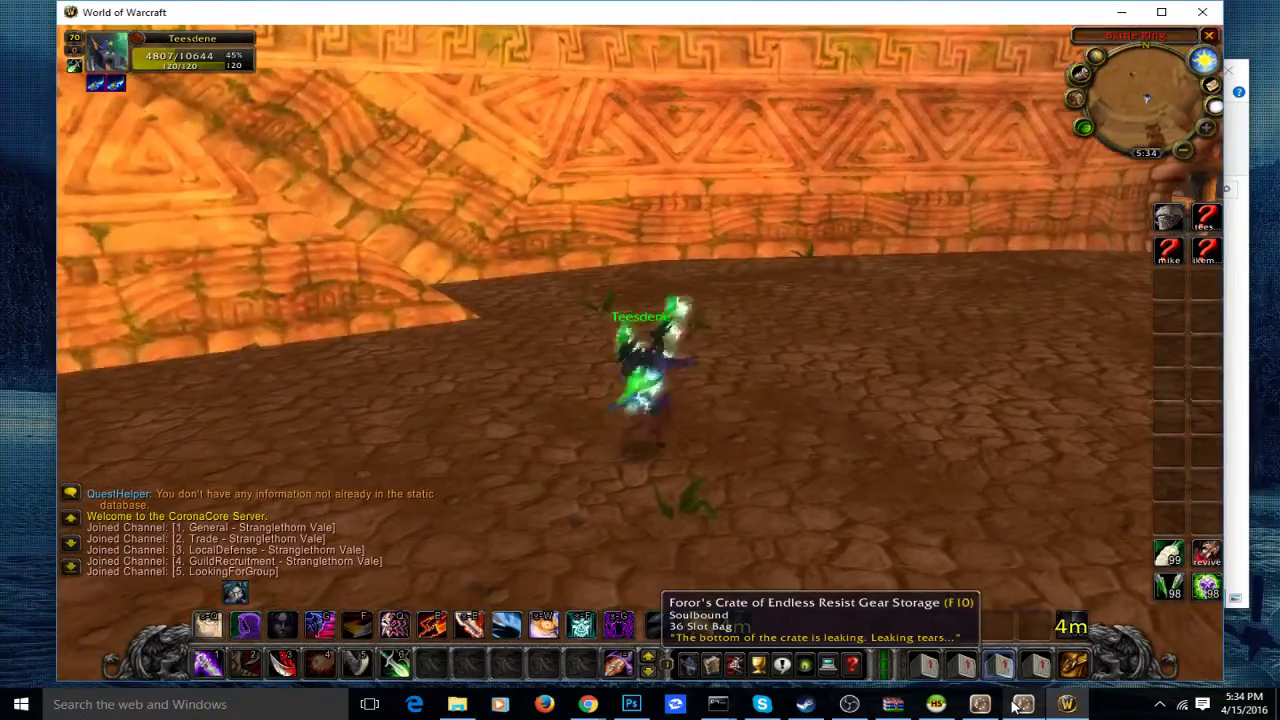
# Check the CoronaCore server console, then quit World of Warcraft
pyautogui.click(1015, 707)
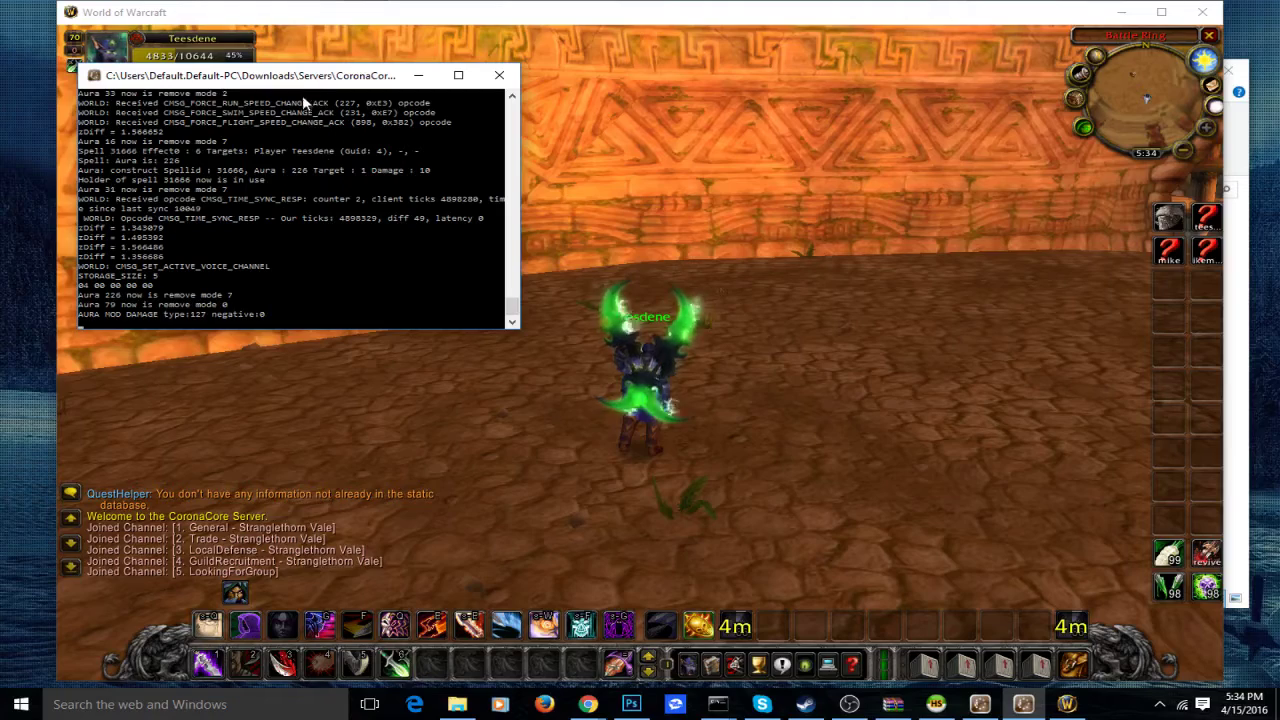
pyautogui.click(1168, 555)
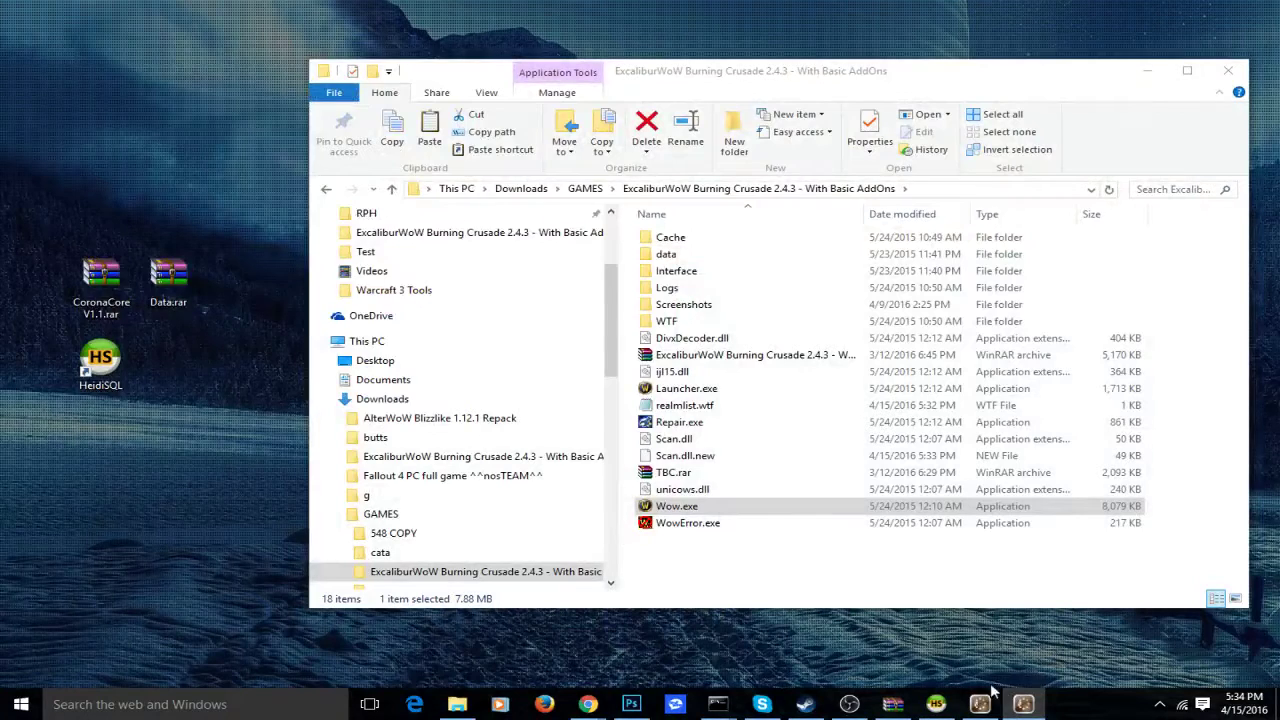
pyautogui.click(1023, 704)
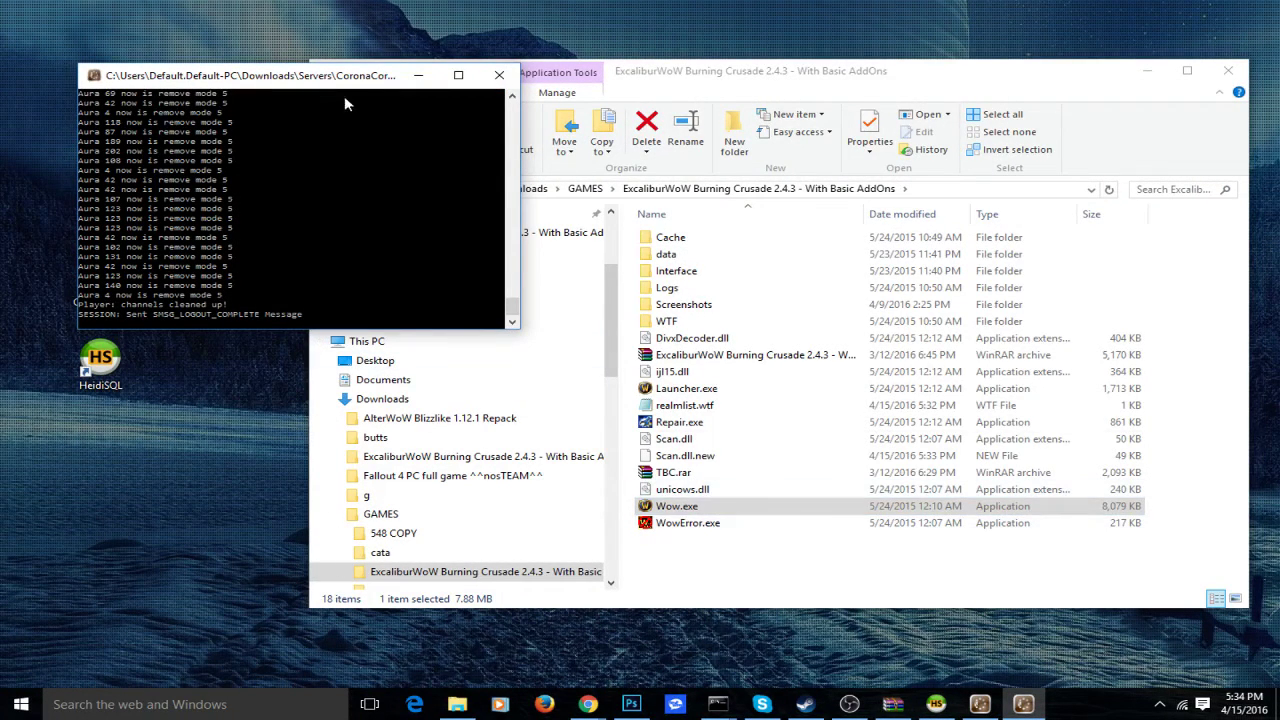
# Check the account command syntax in the console, then create the new test account with a password
pyautogui.moveTo(351, 83); pyautogui.dragTo(418, 121)
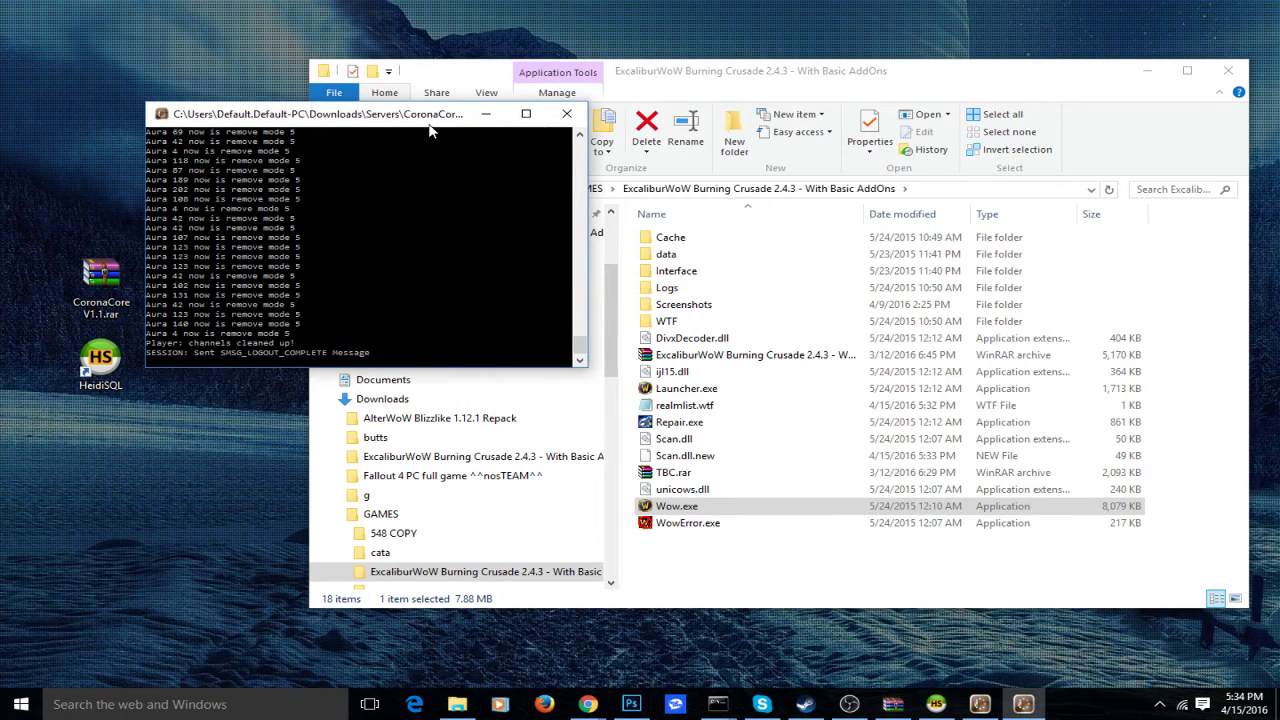
pyautogui.write('account')
pyautogui.press('Return')
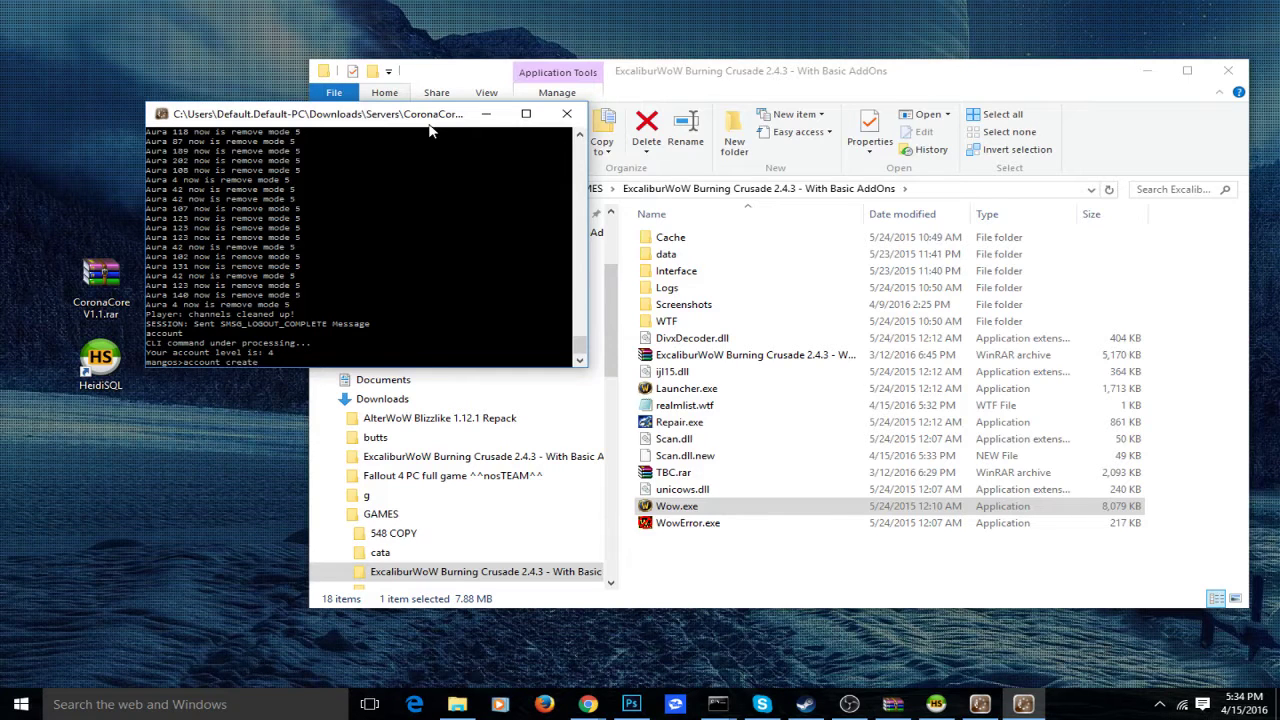
pyautogui.write('account create')
pyautogui.press('Return')
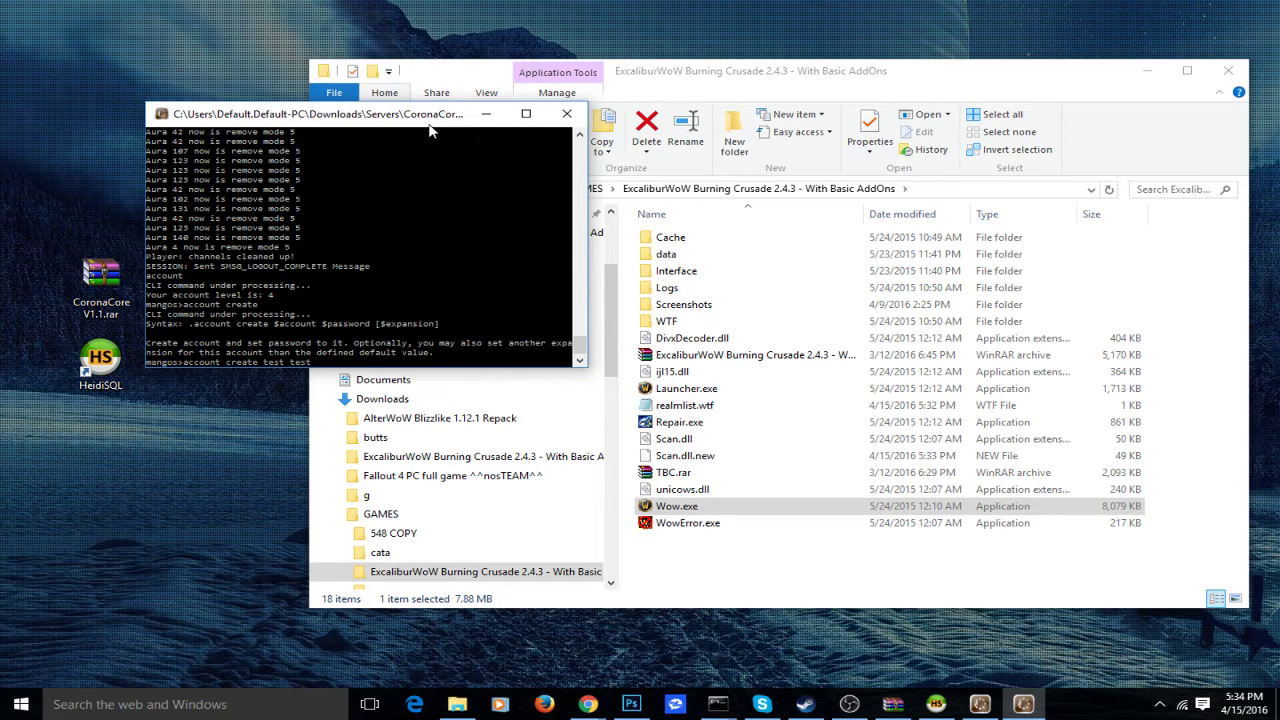
pyautogui.press('Return')
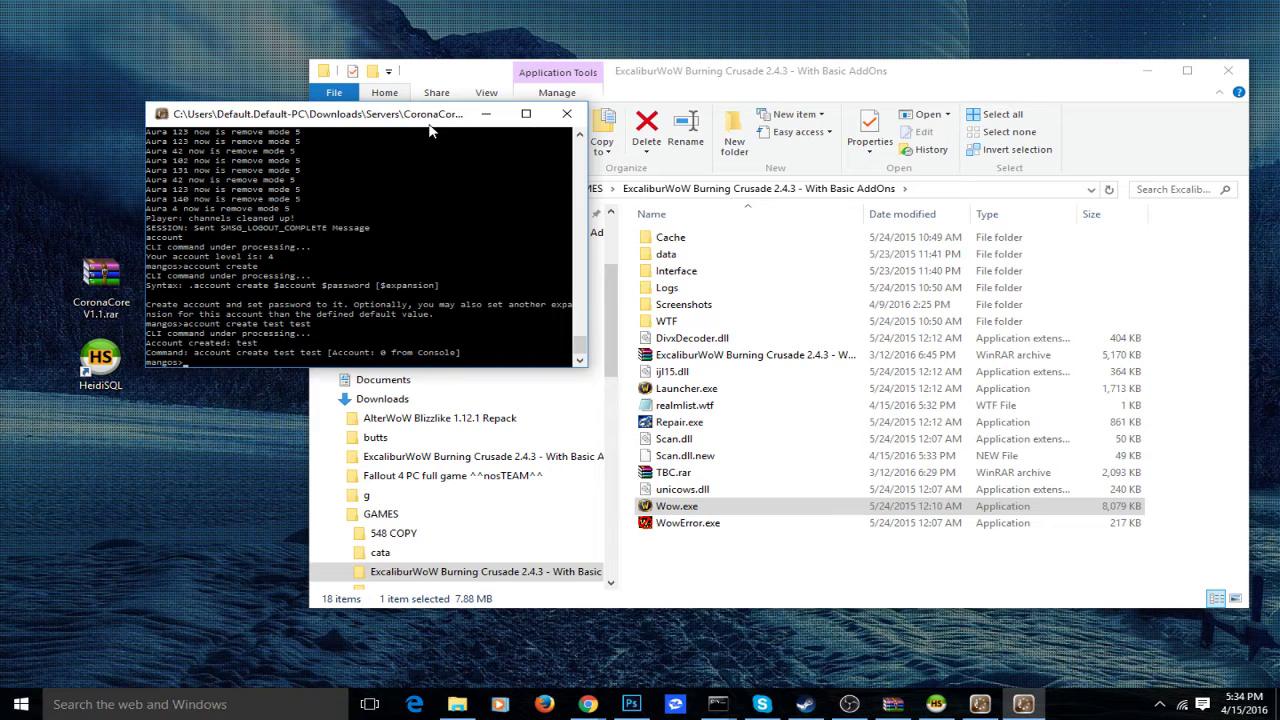
# Raise the 'test' account to GM level 3 with 'account set gmlevel test 3'
pyautogui.write('acco')
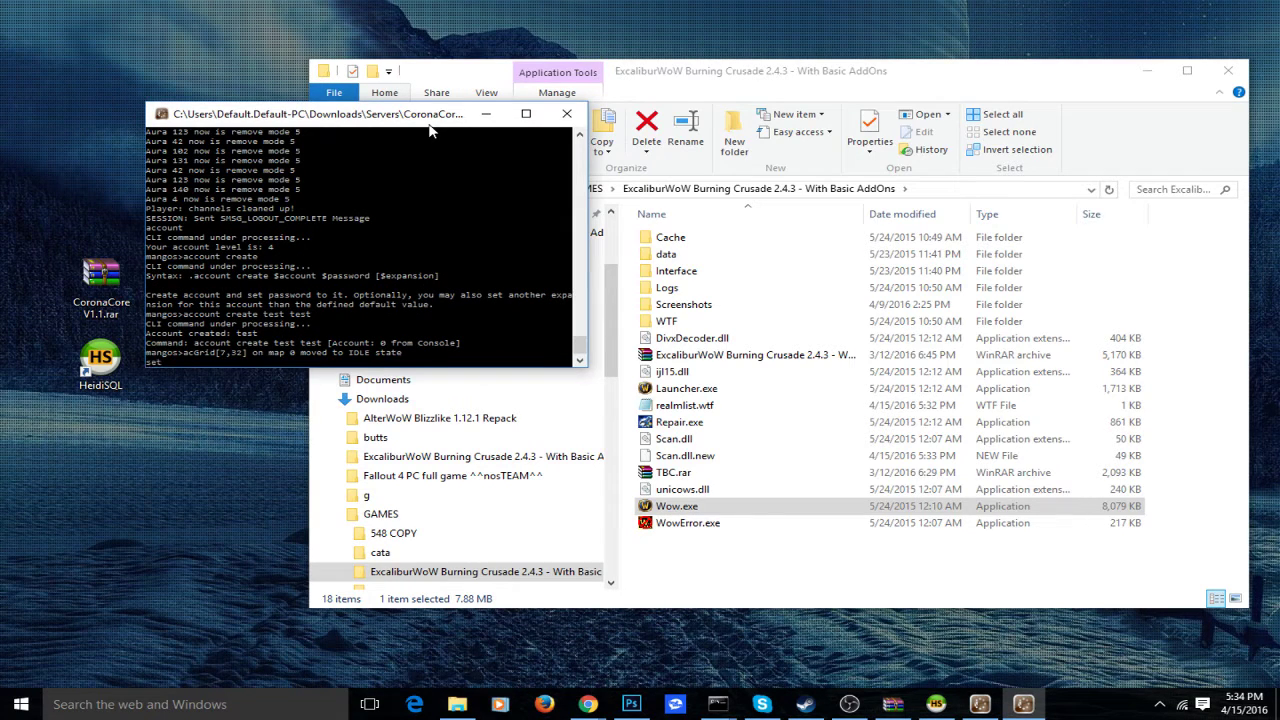
pyautogui.press('Return')
pyautogui.write('account se')
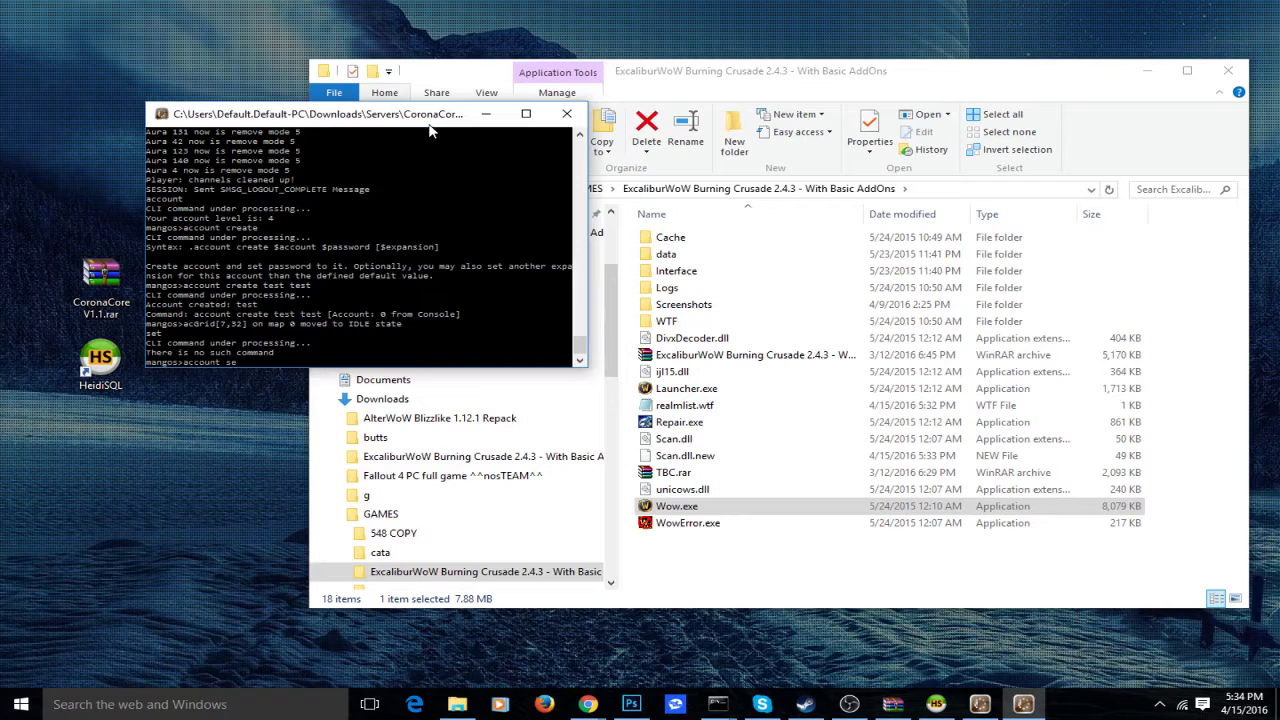
pyautogui.write('t')
pyautogui.press('Return')
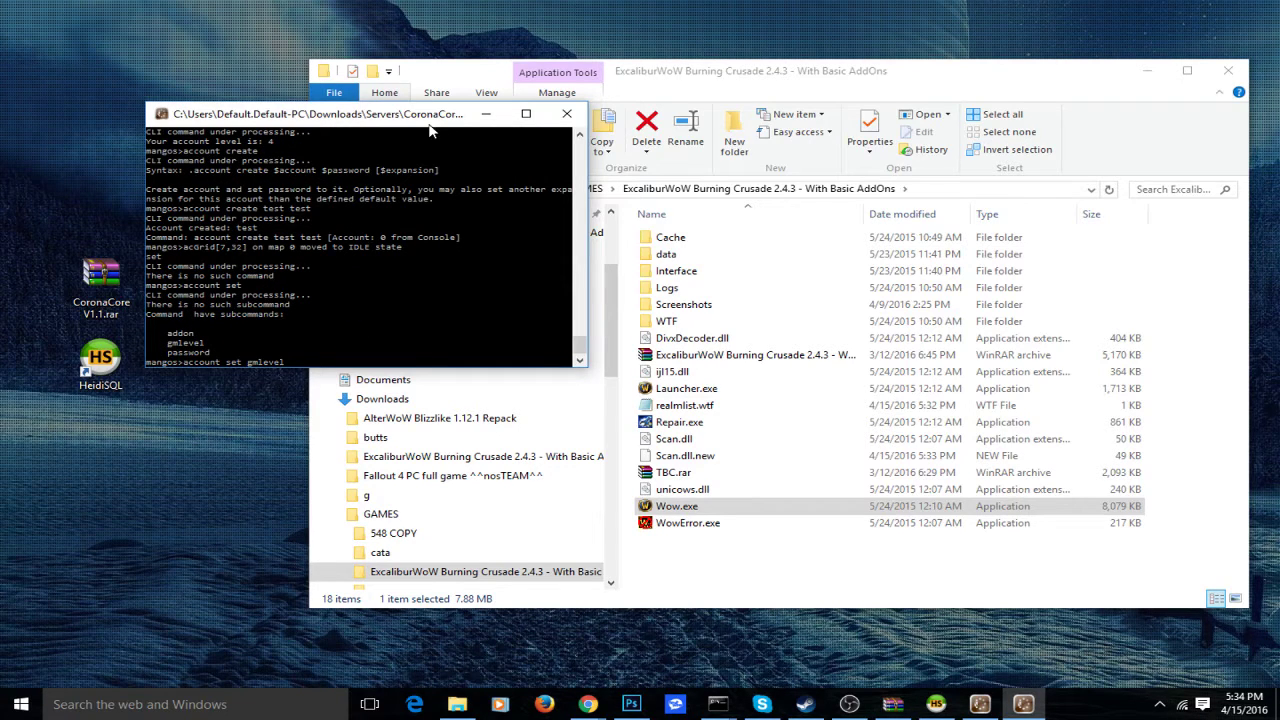
pyautogui.write('account set gmlevel test 3')
pyautogui.press('Return')
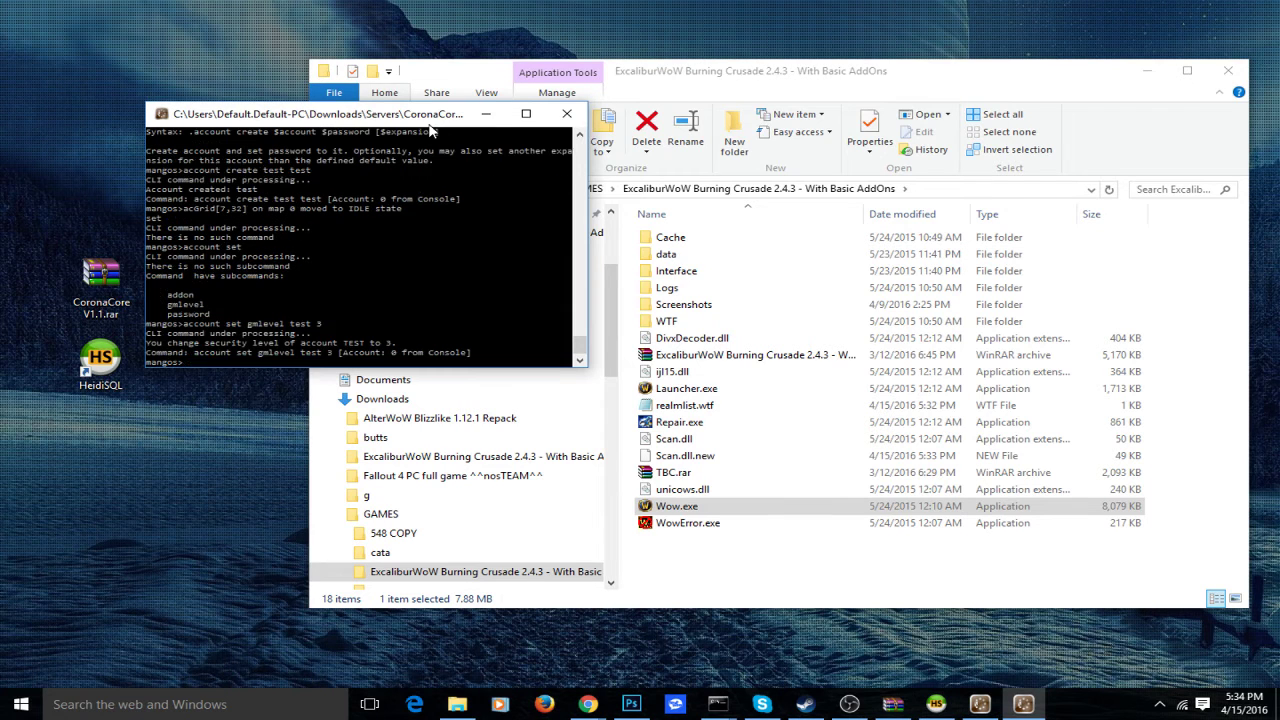